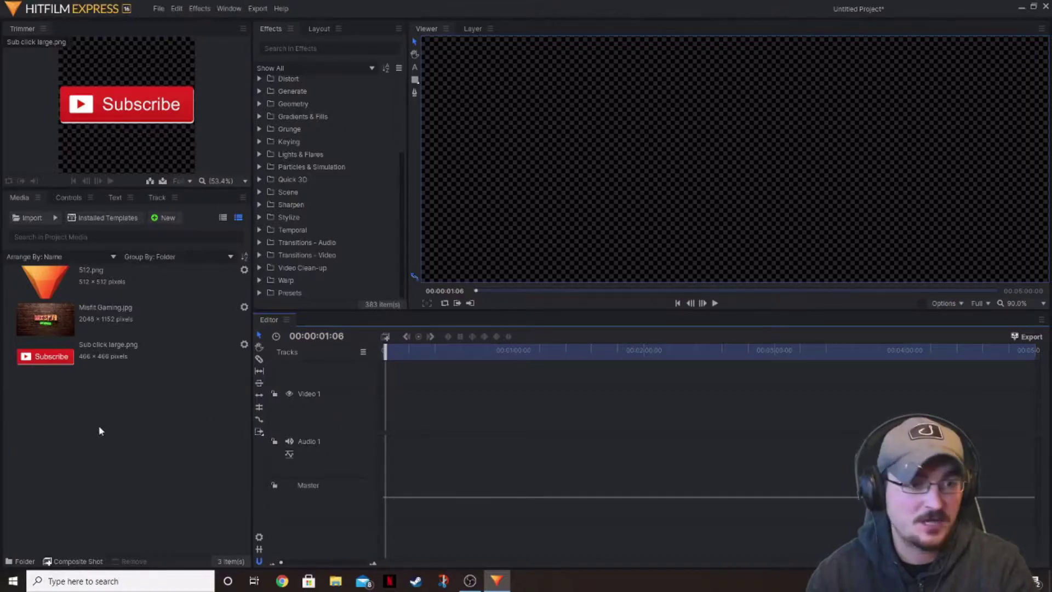
Make a composite shot from Misfit Gaming.jpg, keeping 2048 × 1152, 50 fps and a 30-second duration
{"action": "right_click", "coordinate": [96, 311]}
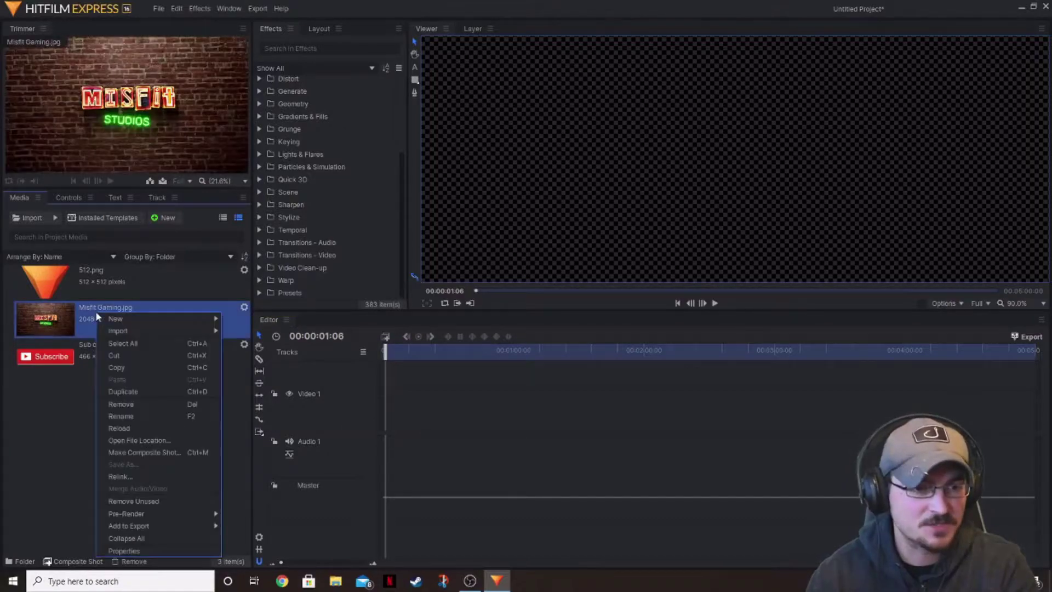
{"action": "left_click", "coordinate": [168, 453]}
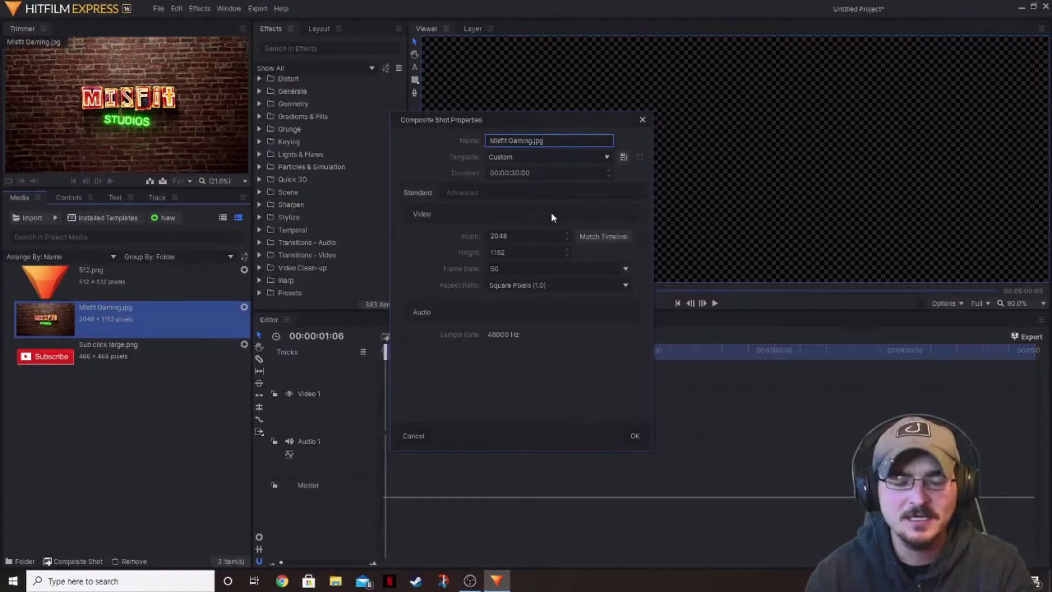
{"action": "left_click", "coordinate": [635, 436]}
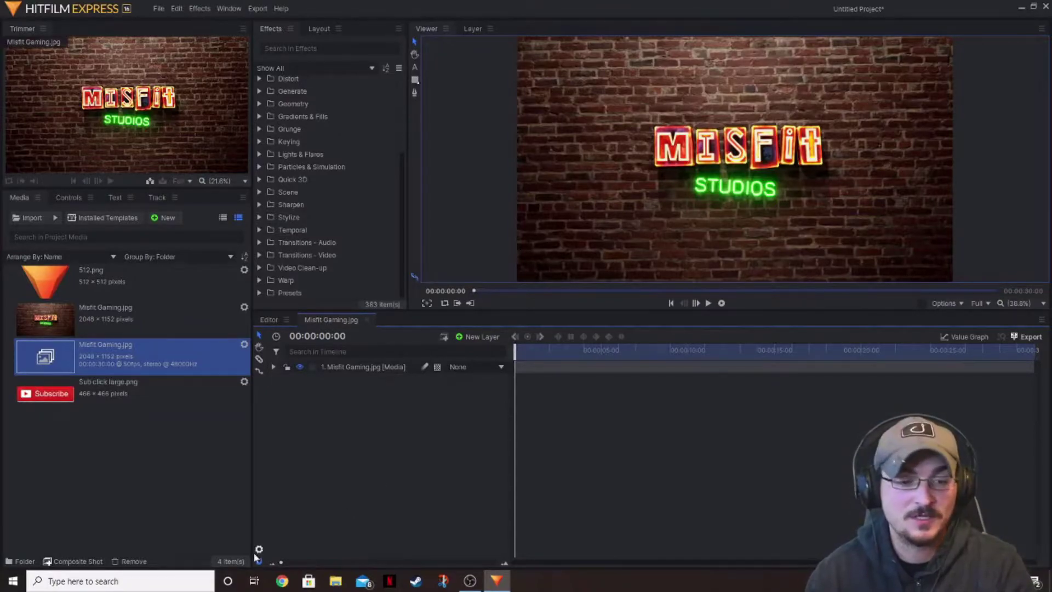
{"action": "left_click", "coordinate": [167, 218]}
{"action": "left_click", "coordinate": [196, 230]}
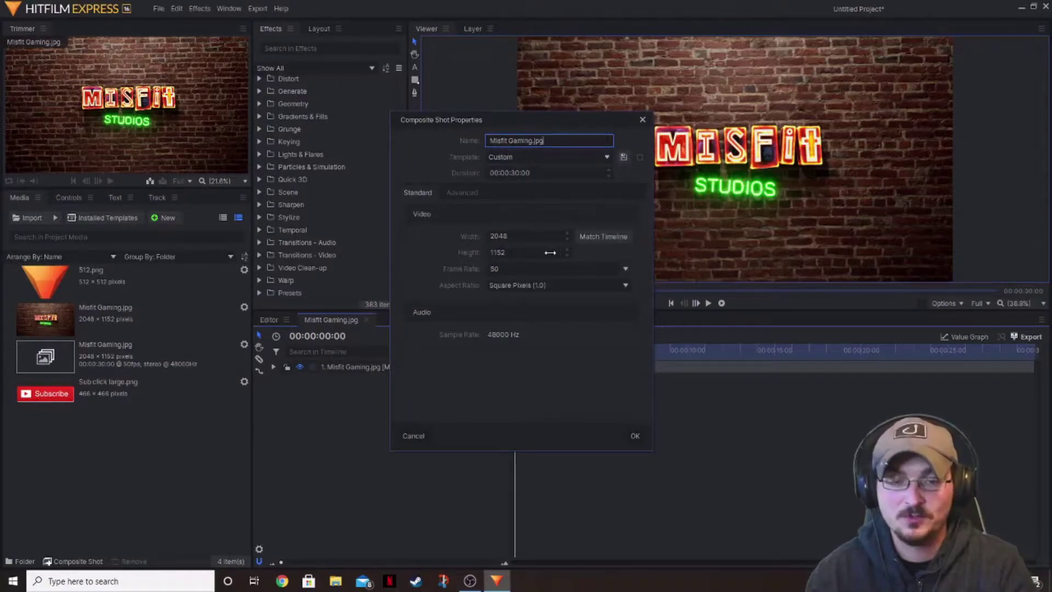
{"action": "left_click", "coordinate": [643, 120]}
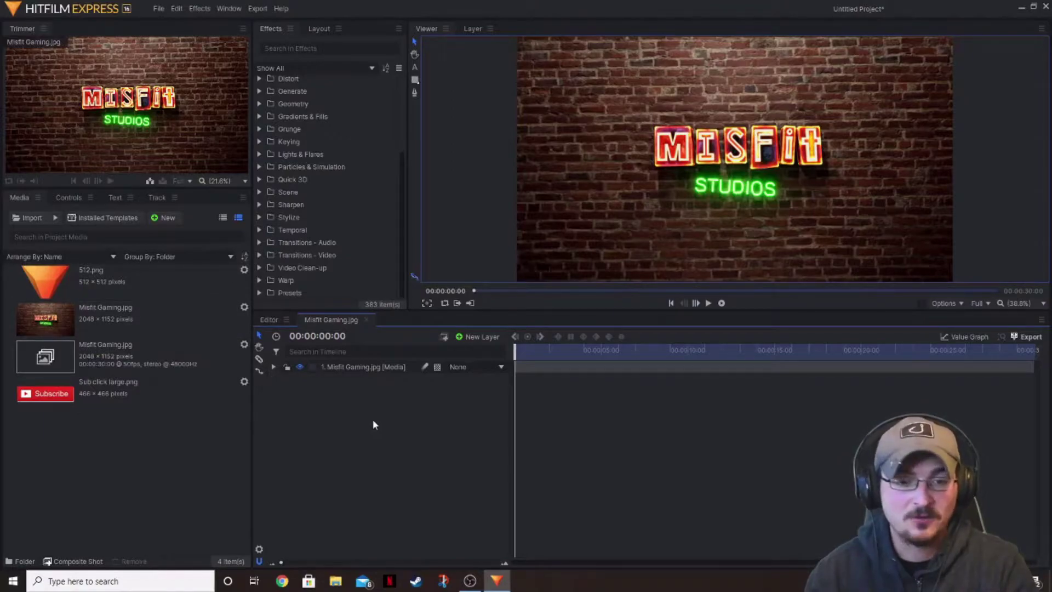
Add 512.png as a layer above the Misfit Gaming.jpg background and show only its transform properties in the layer's controls
{"action": "left_click_drag", "start_coordinate": [110, 281], "coordinate": [332, 381]}
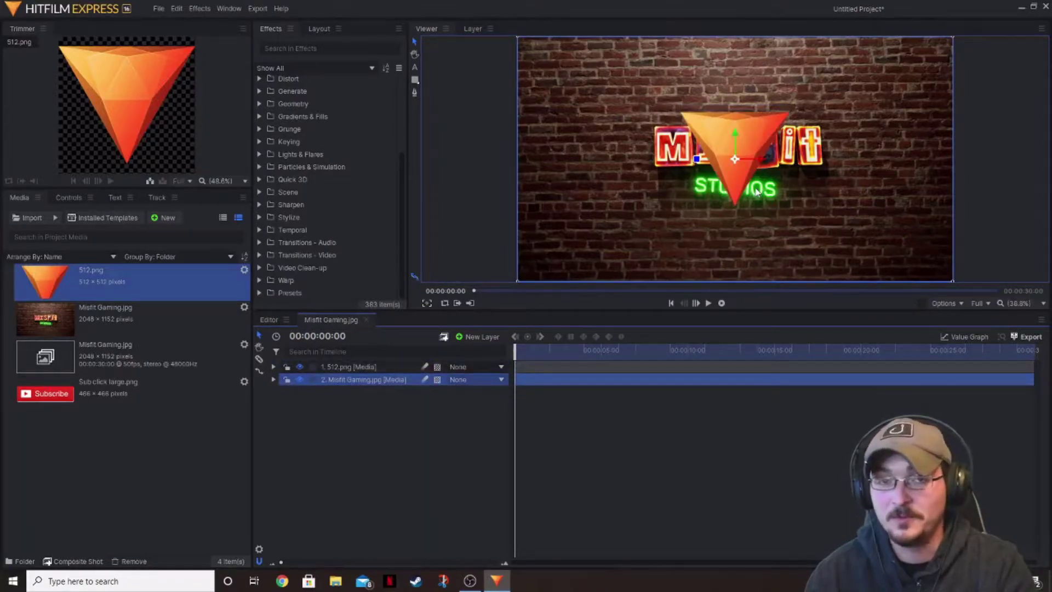
{"action": "left_click", "coordinate": [70, 200]}
{"action": "left_click", "coordinate": [357, 371]}
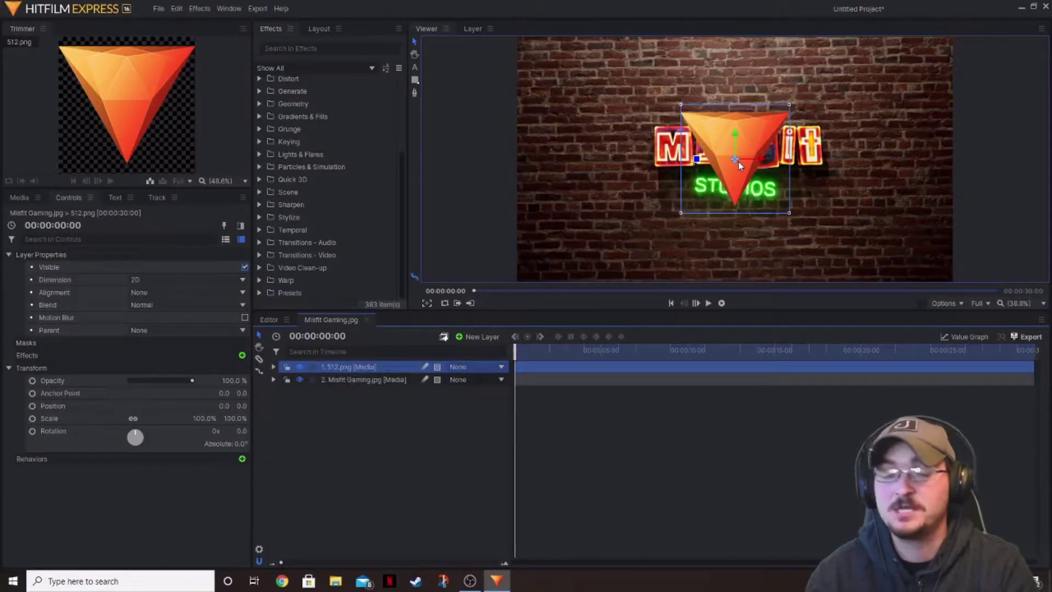
{"action": "left_click", "coordinate": [8, 254]}
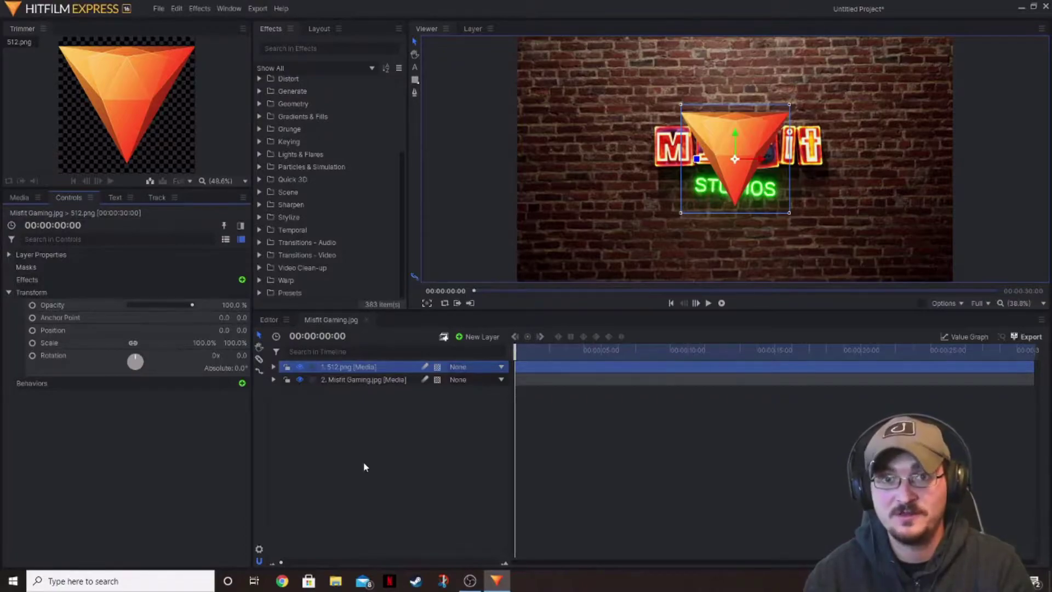
Move the 512.png logo left to X about -739, enable position keyframing at the start, and expand its transform properties in the timeline
{"action": "left_click_drag", "start_coordinate": [762, 162], "coordinate": [607, 169]}
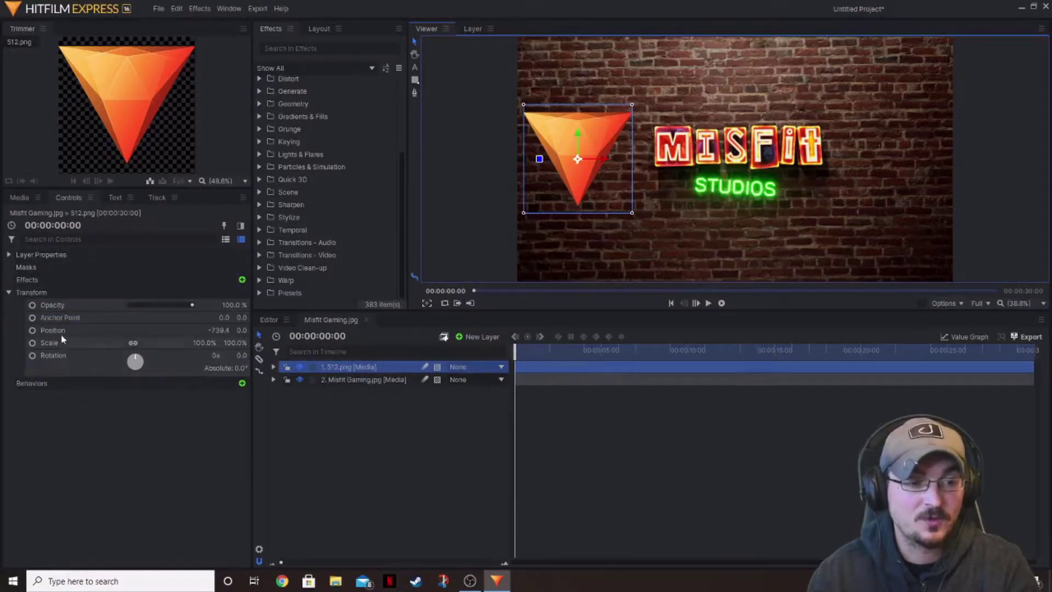
{"action": "left_click", "coordinate": [33, 332]}
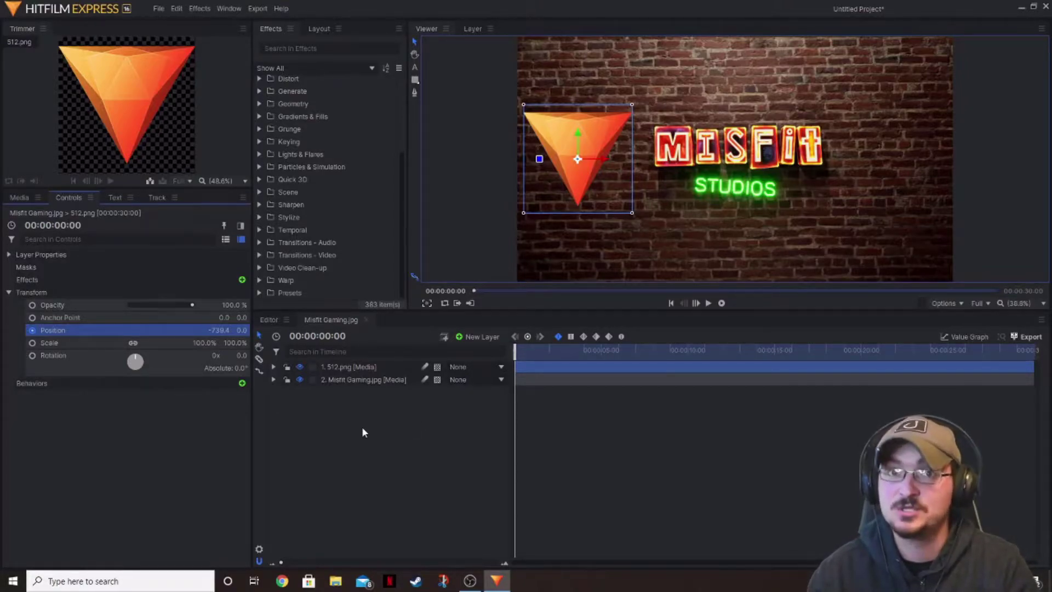
{"action": "left_click", "coordinate": [273, 367]}
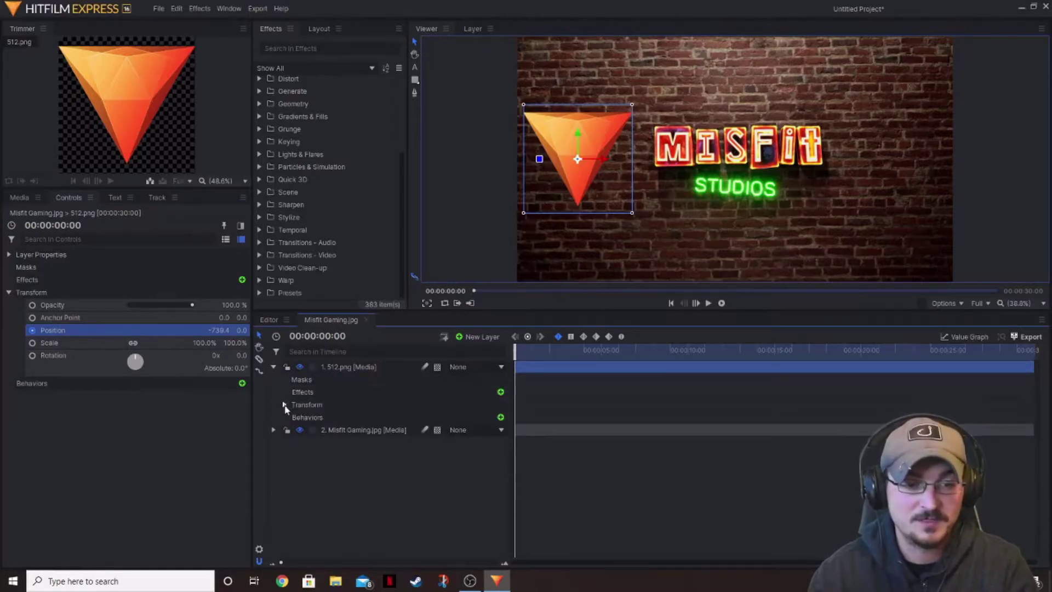
{"action": "left_click", "coordinate": [285, 405]}
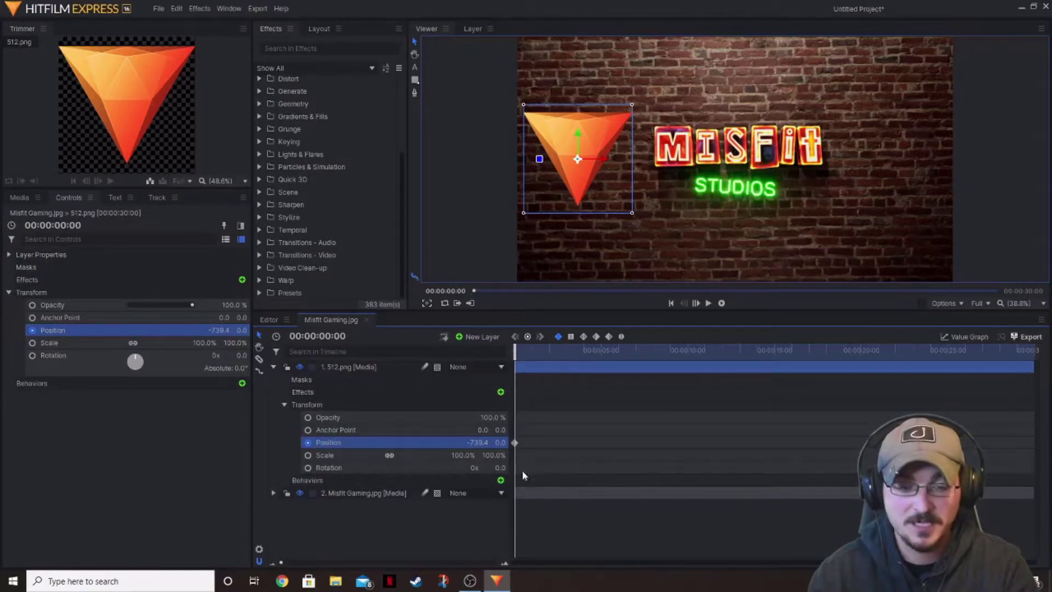
At 00:00:03:00, move the 512.png logo across to the right of the sign, at X about 739, to set a second position keyframe
{"action": "left_click_drag", "start_coordinate": [515, 348], "coordinate": [585, 350]}
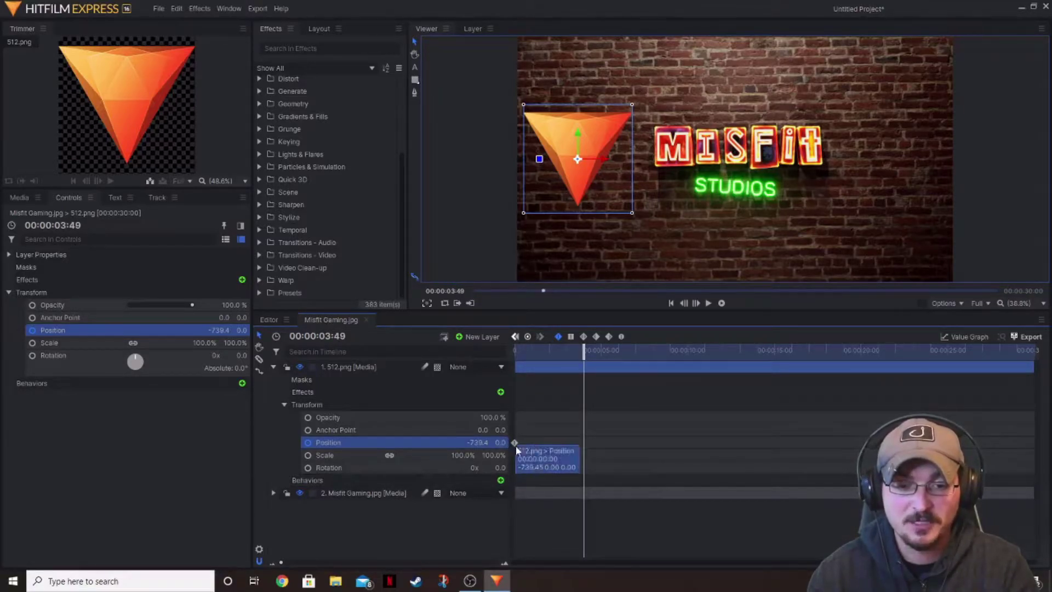
{"action": "left_click_drag", "start_coordinate": [586, 352], "coordinate": [515, 352]}
{"action": "left_click", "coordinate": [327, 336]}
{"action": "double_click", "coordinate": [325, 336]}
{"action": "type", "text": "03"}
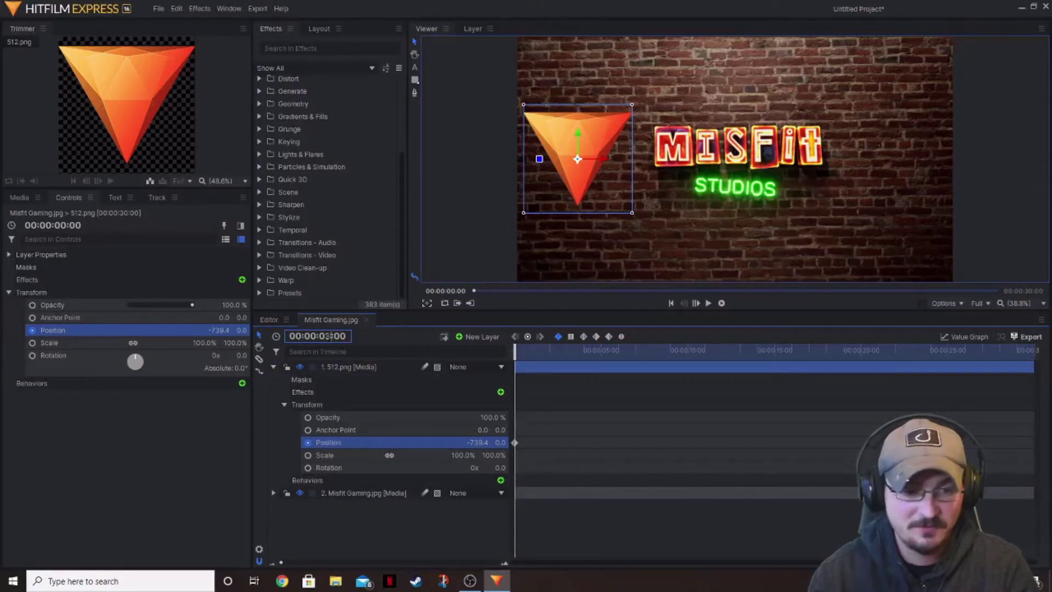
{"action": "key", "text": "Return"}
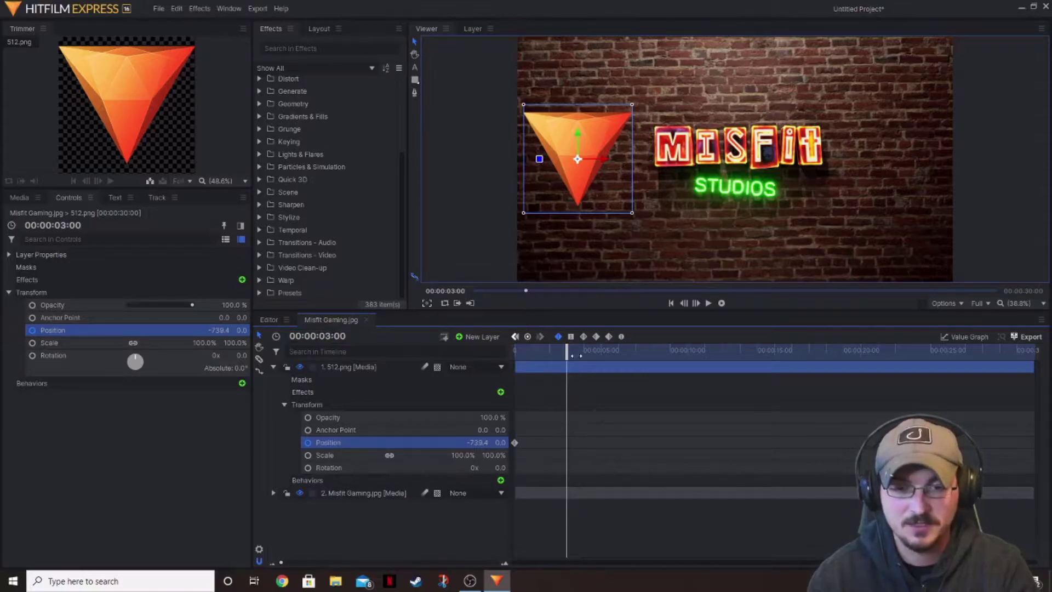
{"action": "left_click_drag", "start_coordinate": [605, 158], "coordinate": [937, 160]}
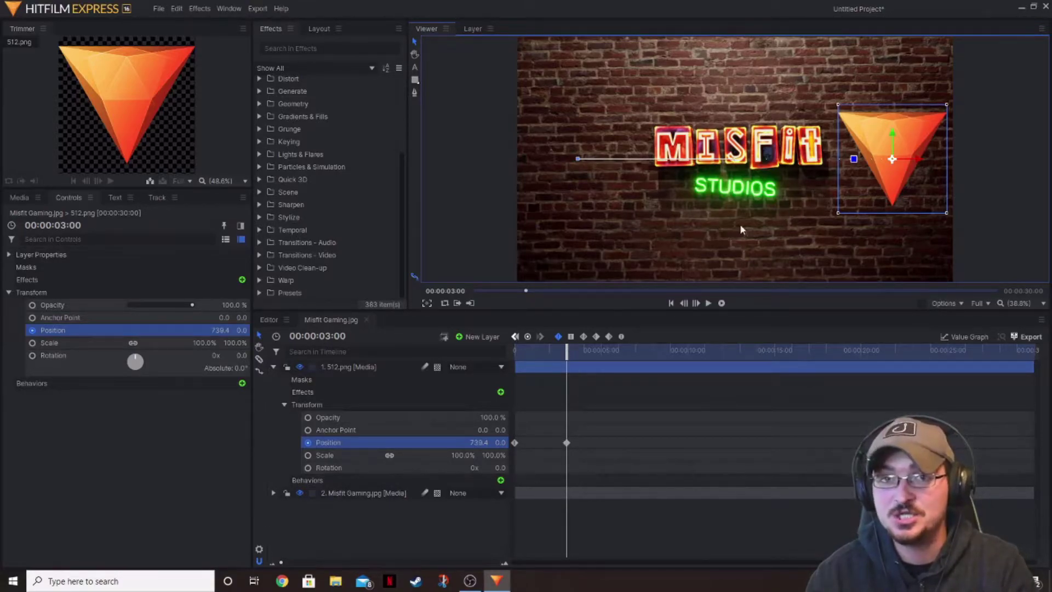
Preview the logo's left-to-right movement from the start and return to the first frame
{"action": "left_click", "coordinate": [542, 350]}
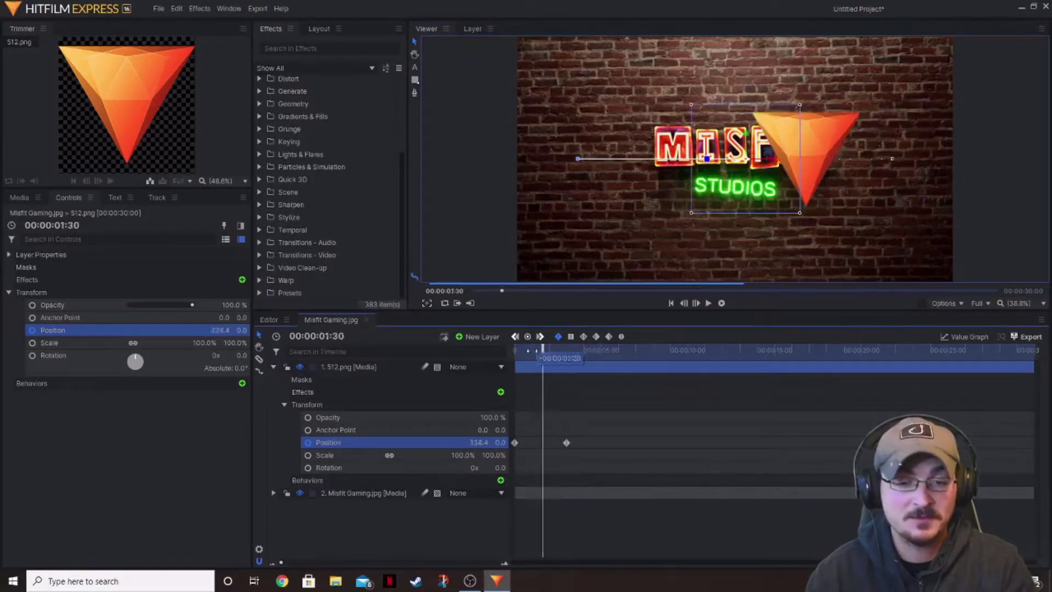
{"action": "left_click_drag", "start_coordinate": [540, 352], "coordinate": [515, 352]}
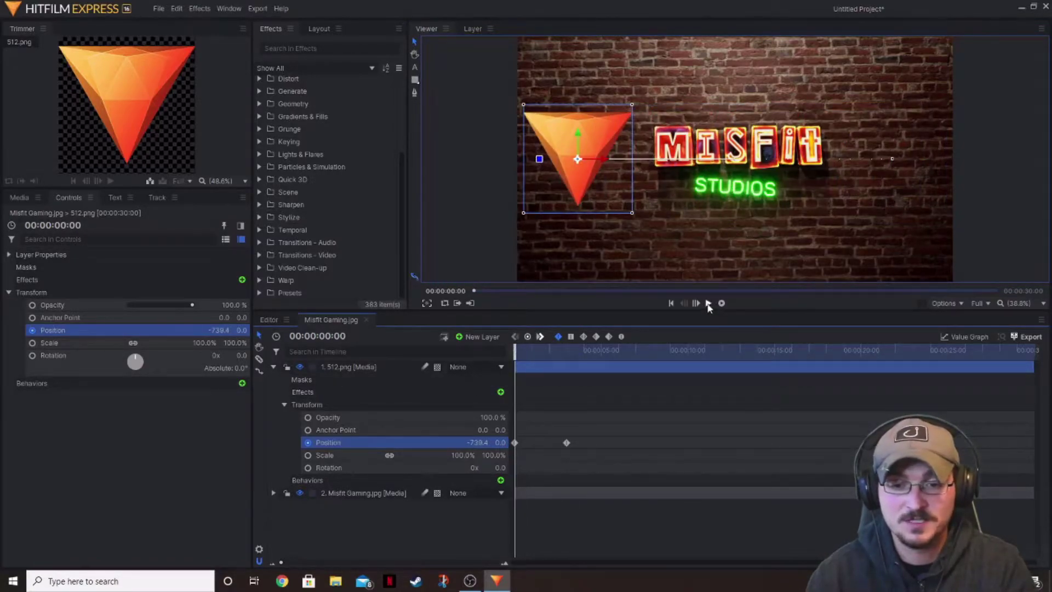
{"action": "left_click", "coordinate": [708, 303]}
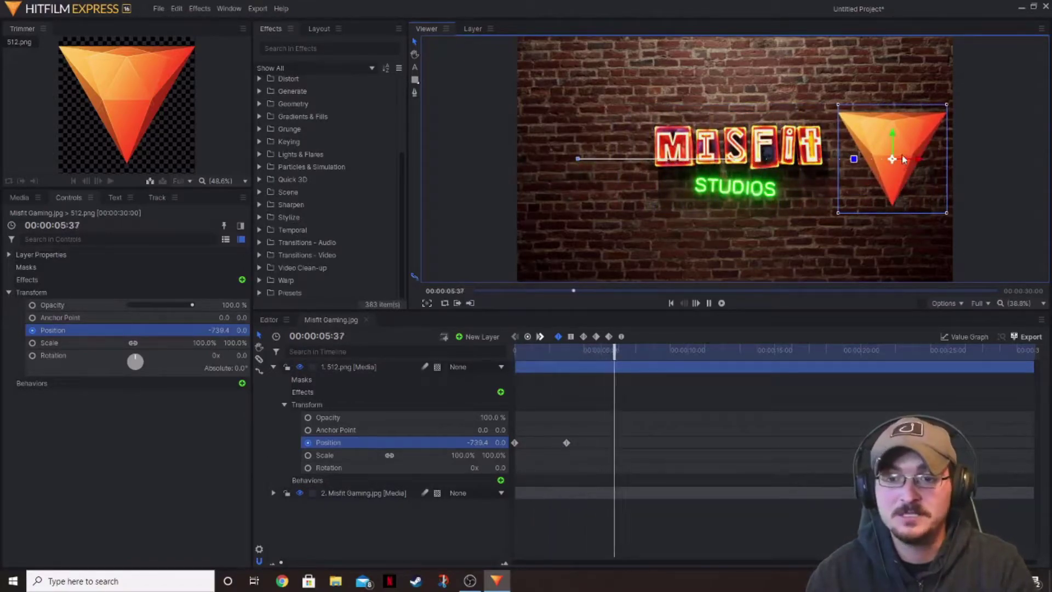
{"action": "left_click_drag", "start_coordinate": [645, 356], "coordinate": [515, 355]}
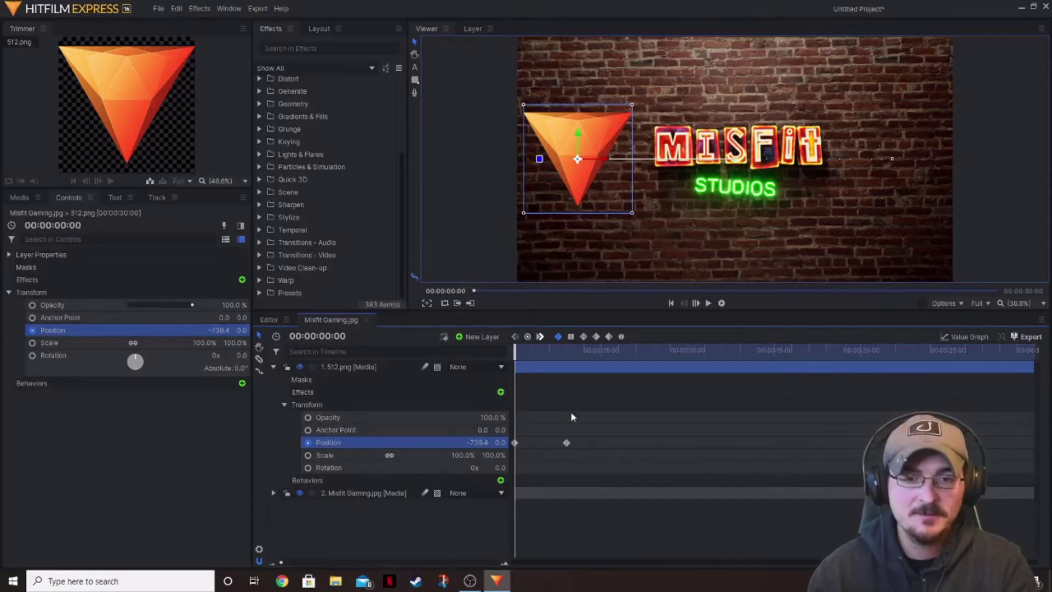
At 00:00:01:26, raise the 512.png logo above the sign to Y about 322, adding a middle position keyframe
{"action": "left_click", "coordinate": [325, 336]}
{"action": "left_click_drag", "start_coordinate": [518, 353], "coordinate": [541, 357]}
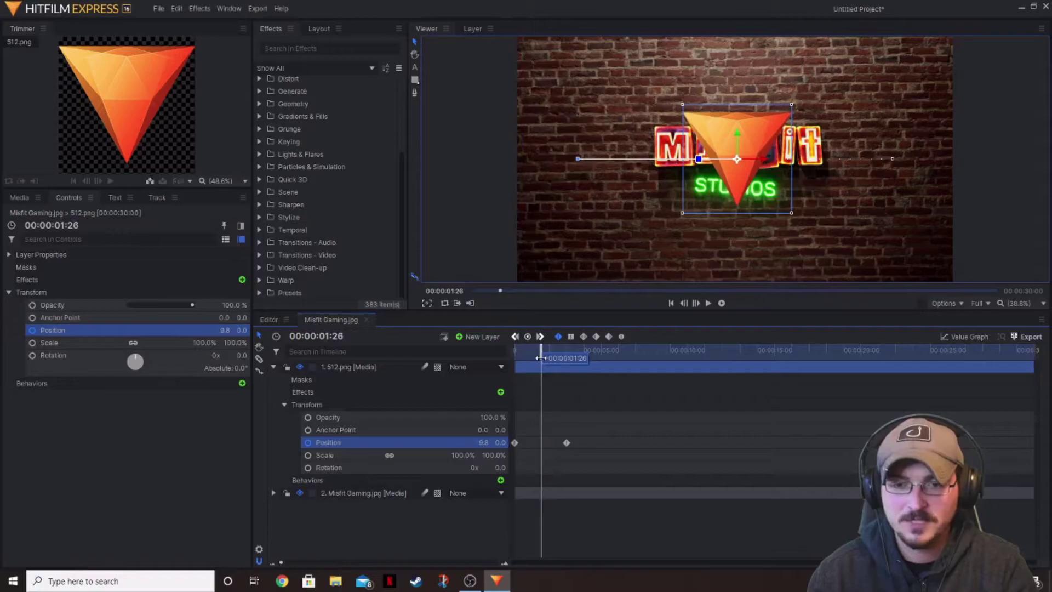
{"action": "left_click_drag", "start_coordinate": [739, 129], "coordinate": [741, 65]}
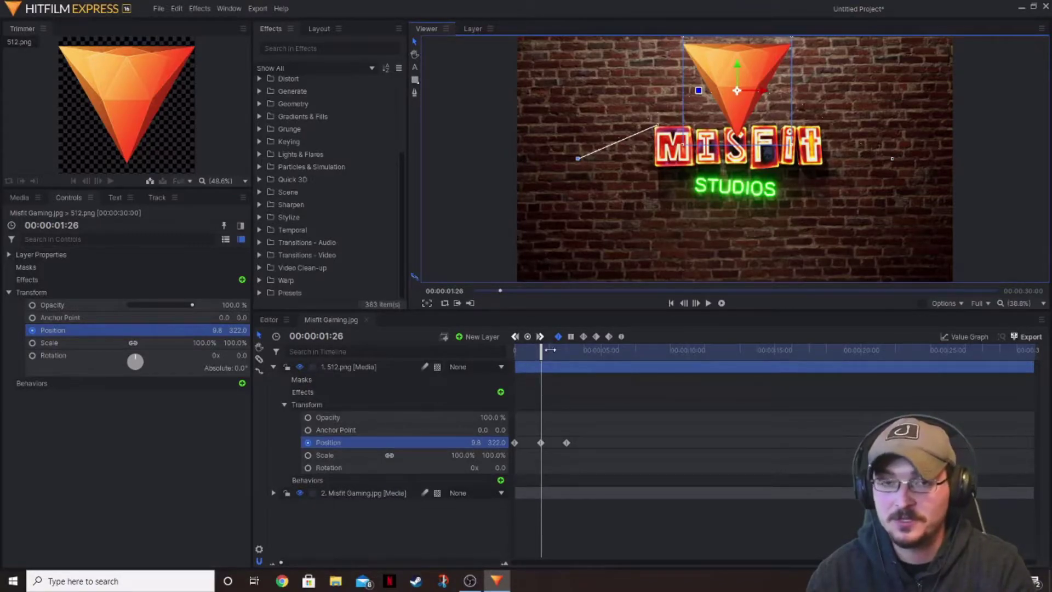
Play the logo's three-keyframe movement from the start and return to the first frame
{"action": "left_click_drag", "start_coordinate": [542, 352], "coordinate": [514, 352]}
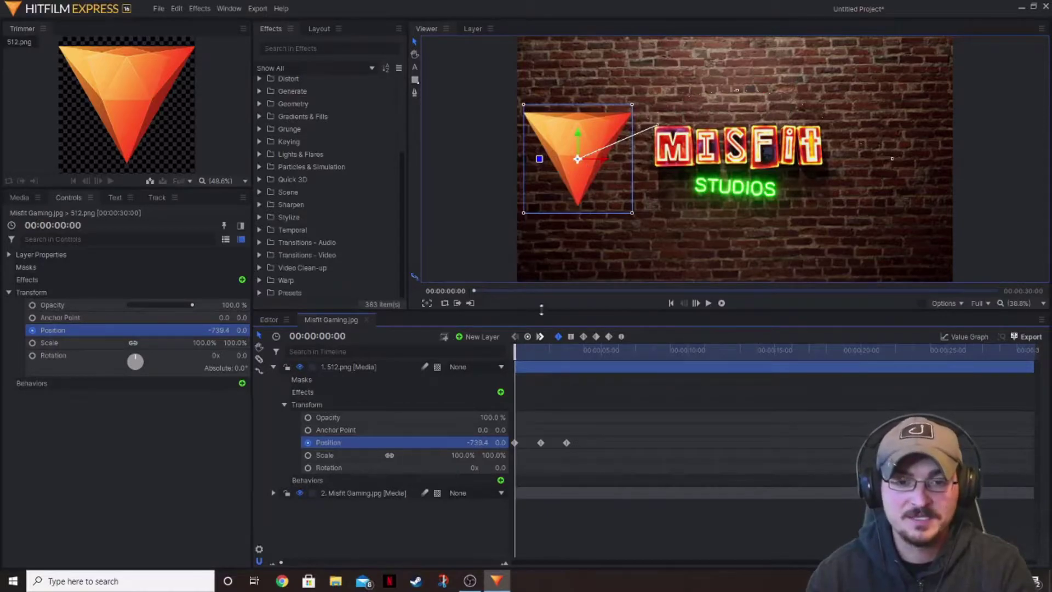
{"action": "left_click", "coordinate": [709, 303]}
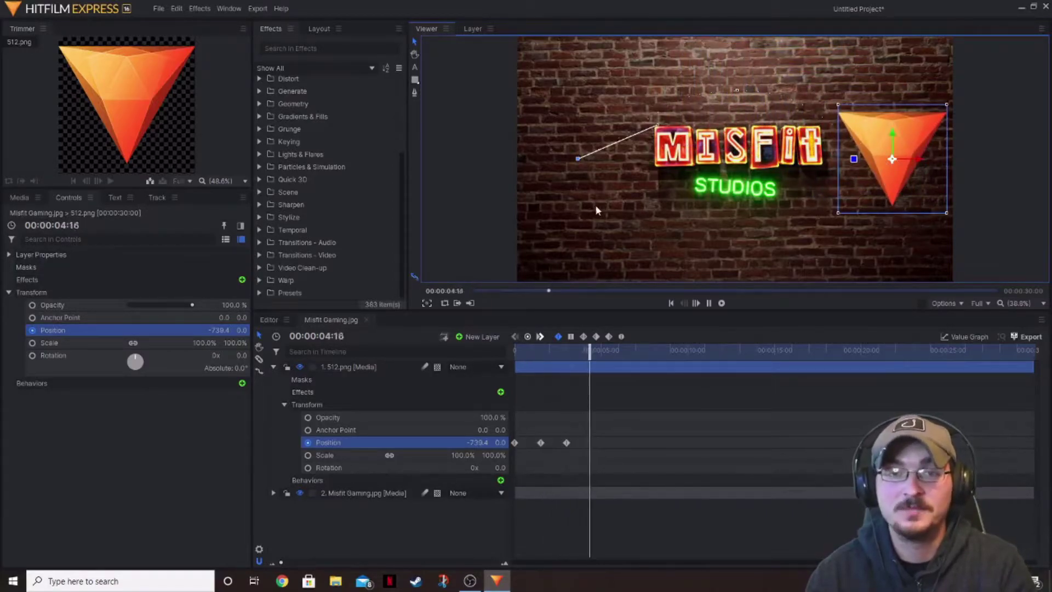
{"action": "key", "text": "space"}
{"action": "left_click_drag", "start_coordinate": [604, 350], "coordinate": [515, 351]}
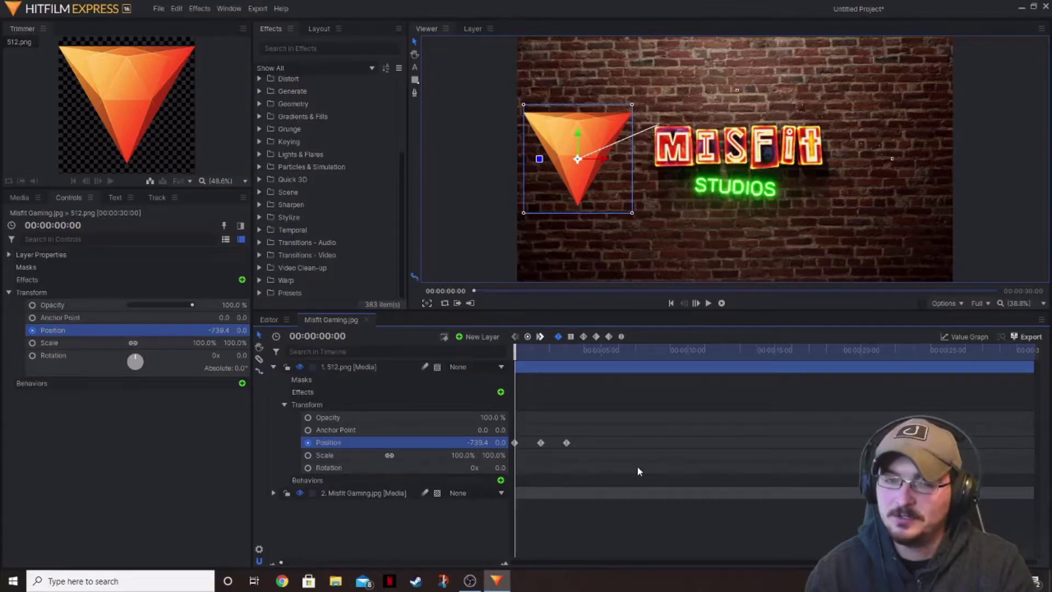
Show the value graph for the logo's position and replay the animation from the start
{"action": "left_click", "coordinate": [955, 337]}
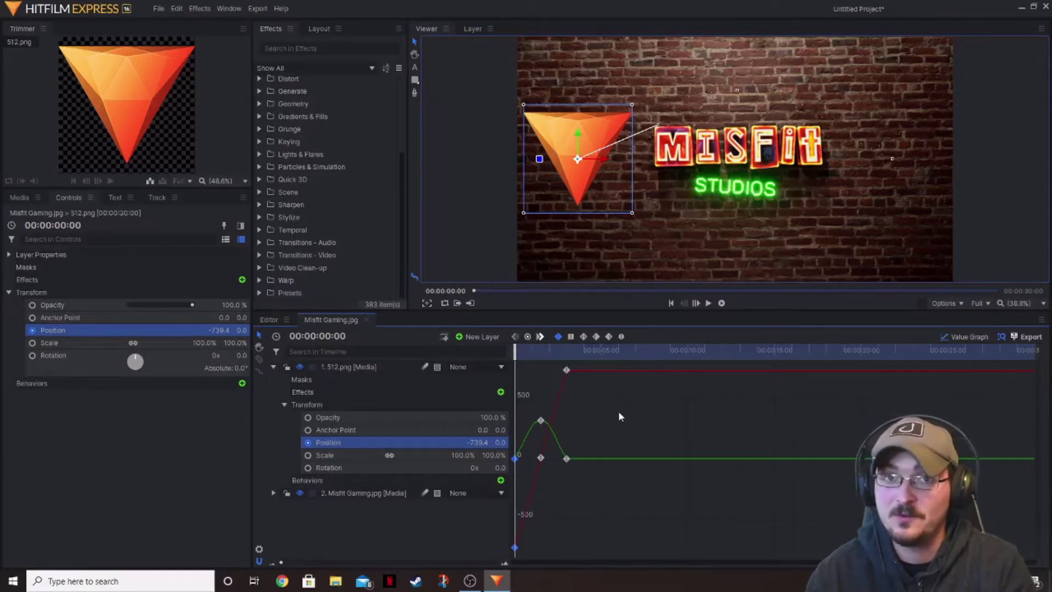
{"action": "left_click", "coordinate": [709, 303]}
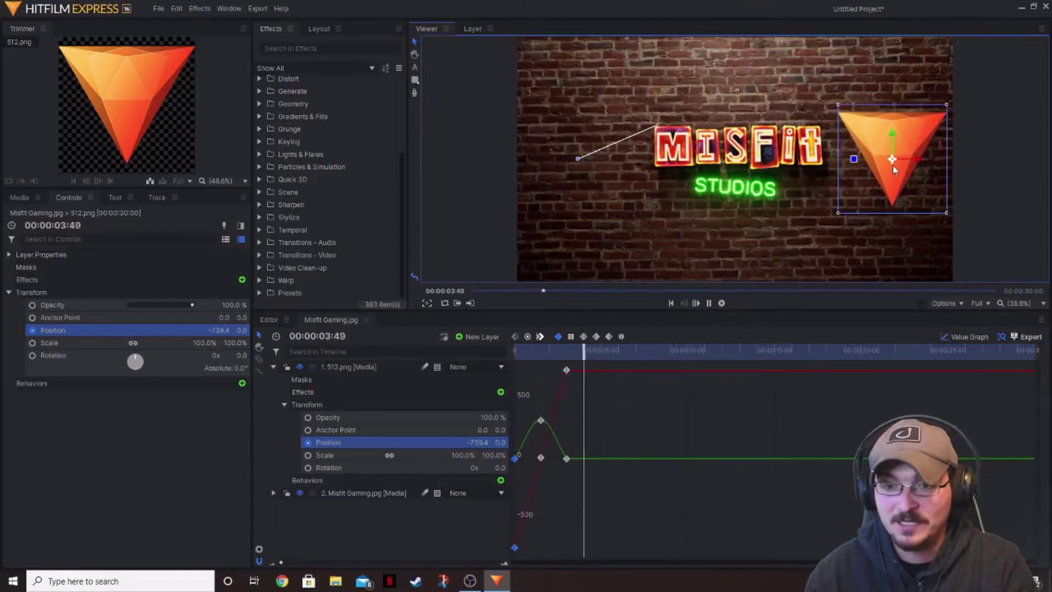
{"action": "left_click_drag", "start_coordinate": [623, 349], "coordinate": [515, 350]}
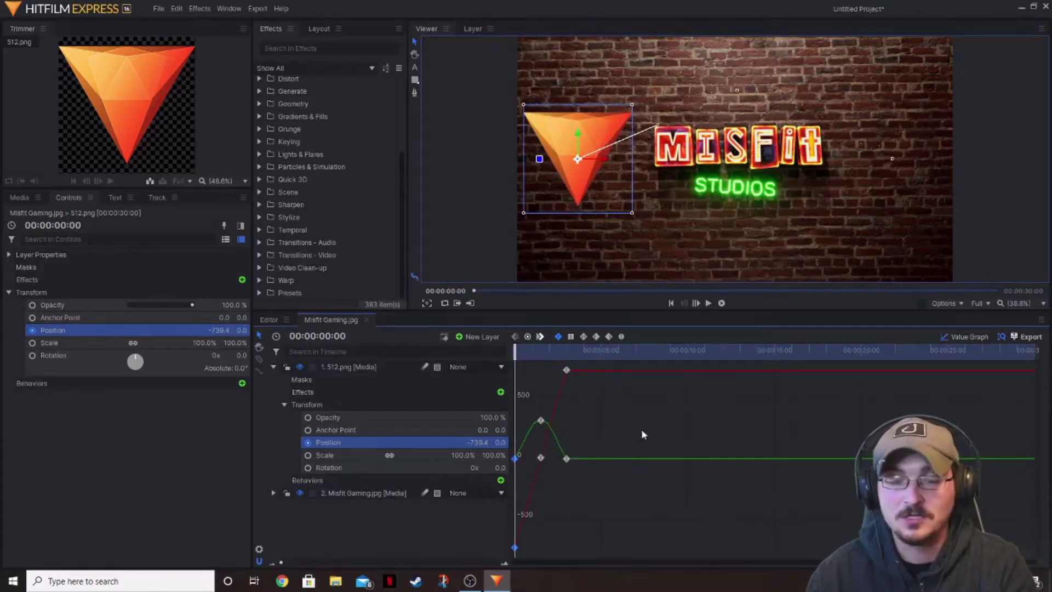
Try raising the vertical value of the logo's middle position keyframe in the value graph
{"action": "left_click", "coordinate": [541, 458]}
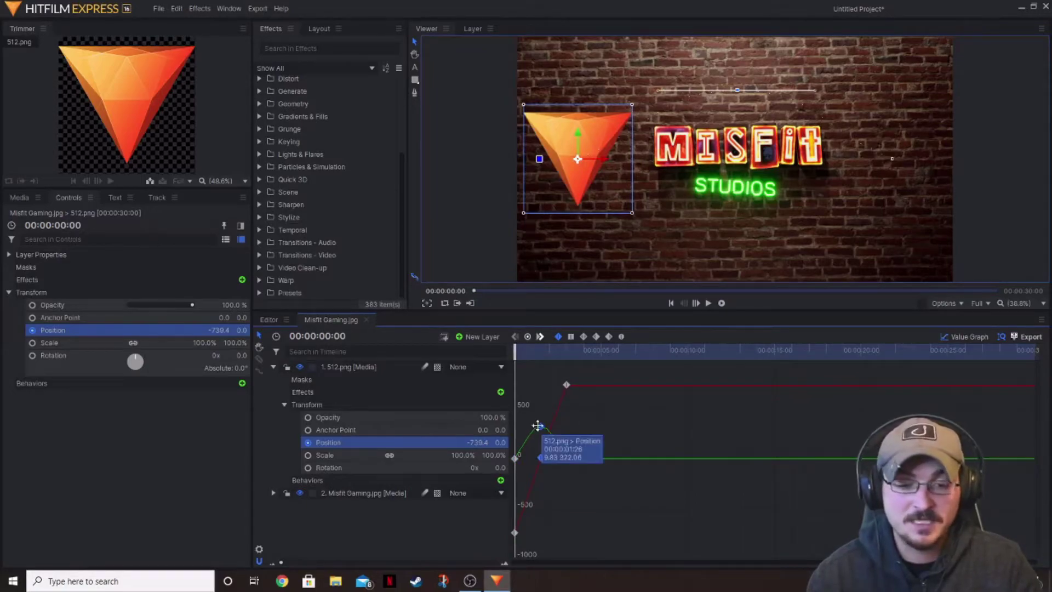
{"action": "left_click_drag", "start_coordinate": [540, 425], "coordinate": [543, 386]}
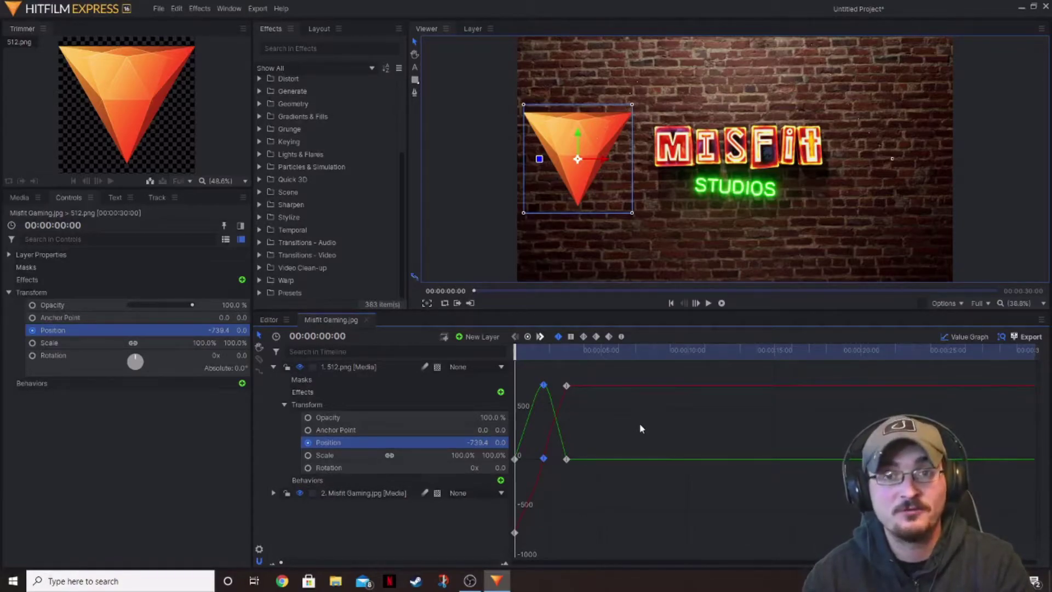
{"action": "left_click_drag", "start_coordinate": [615, 422], "coordinate": [614, 420]}
{"action": "mouse_move", "coordinate": [568, 386]}
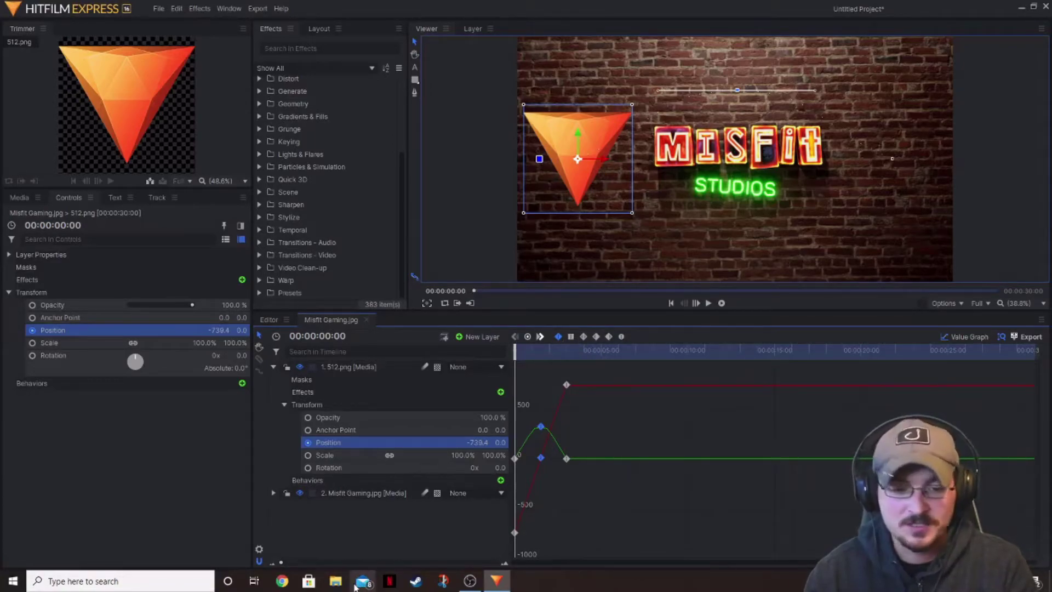
Select all of the logo's position keyframes in the value graph, set them to Constant interpolation and preview the motion
{"action": "left_click_drag", "start_coordinate": [282, 563], "coordinate": [422, 561]}
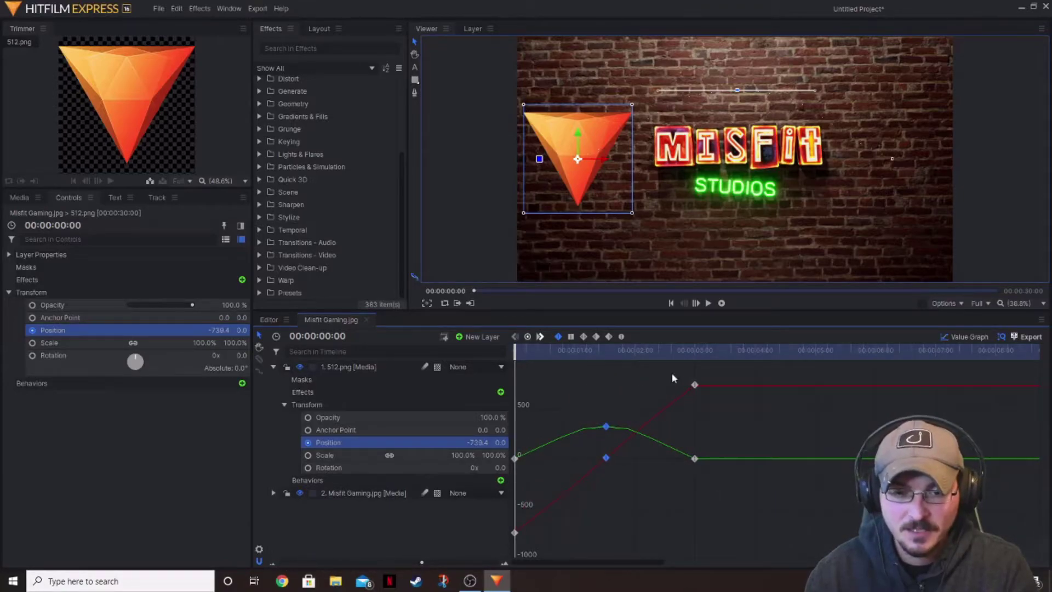
{"action": "scroll", "coordinate": [696, 498], "scroll_direction": "up", "scroll_amount": 5}
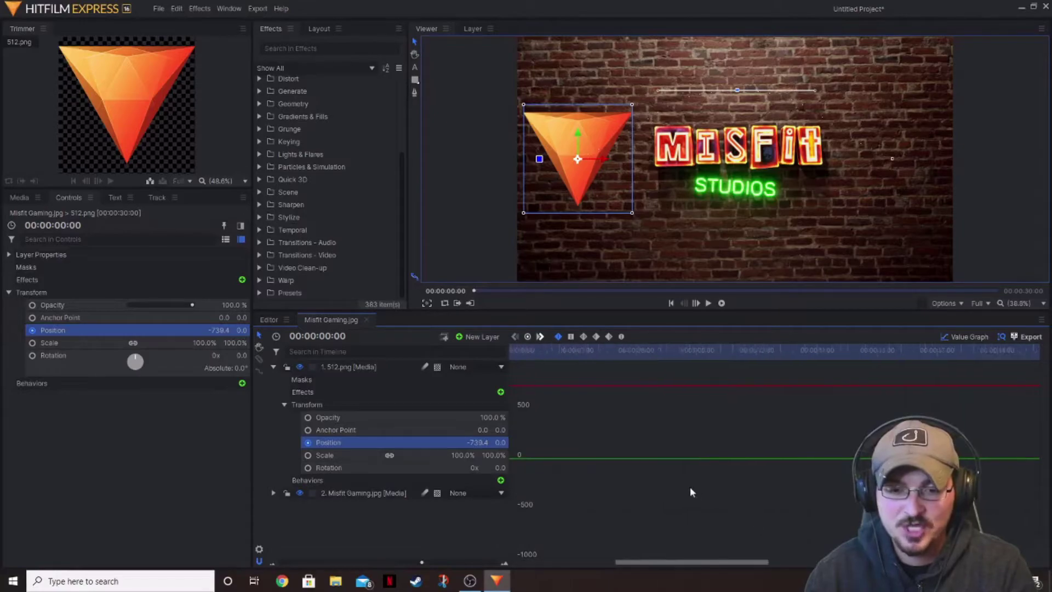
{"action": "scroll", "coordinate": [689, 519], "scroll_direction": "down", "scroll_amount": 5}
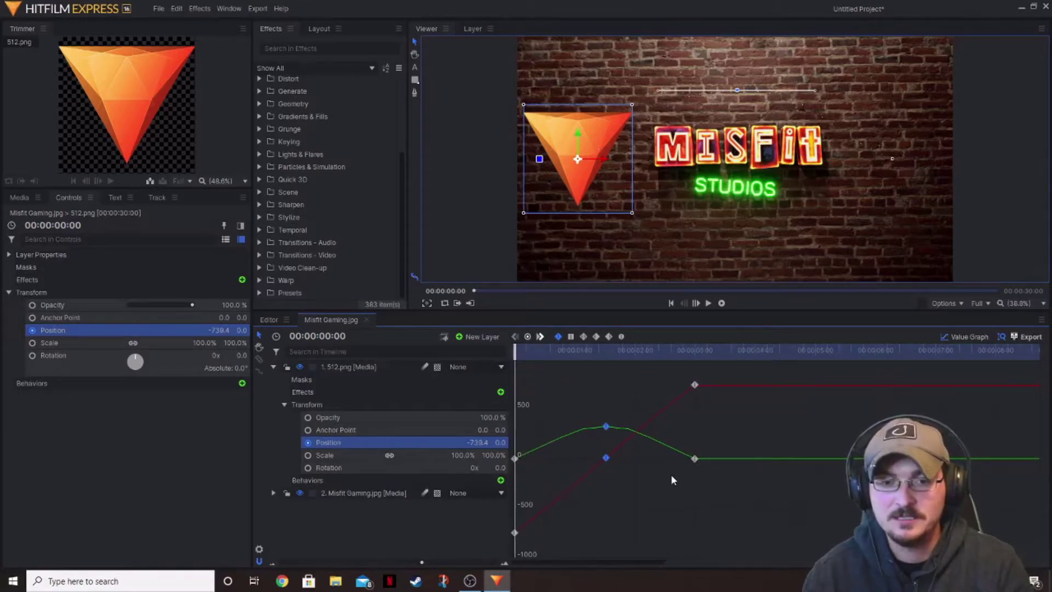
{"action": "left_click_drag", "start_coordinate": [770, 552], "coordinate": [509, 362]}
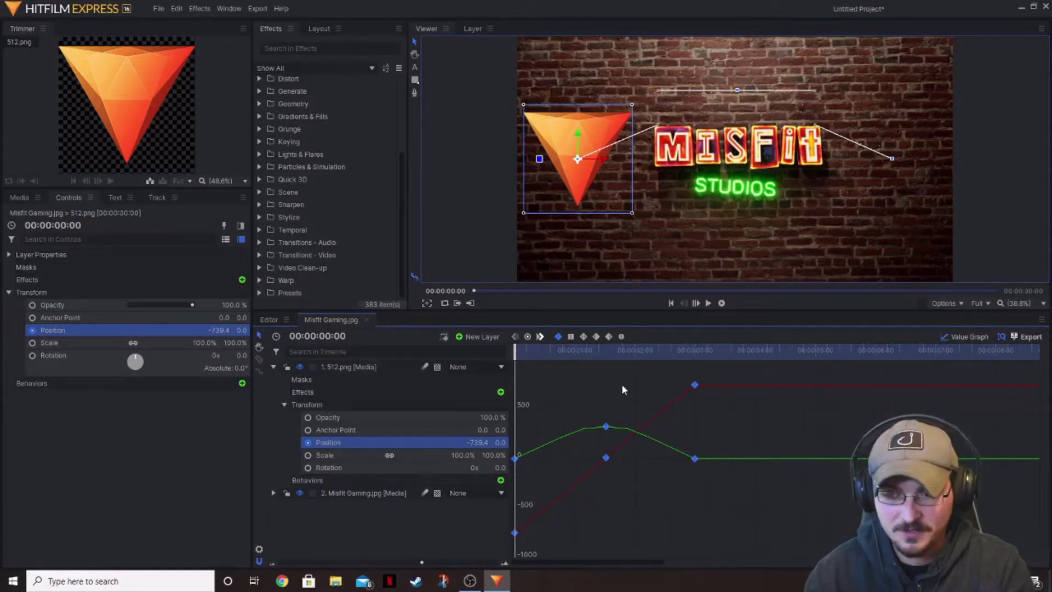
{"action": "left_click", "coordinate": [573, 338]}
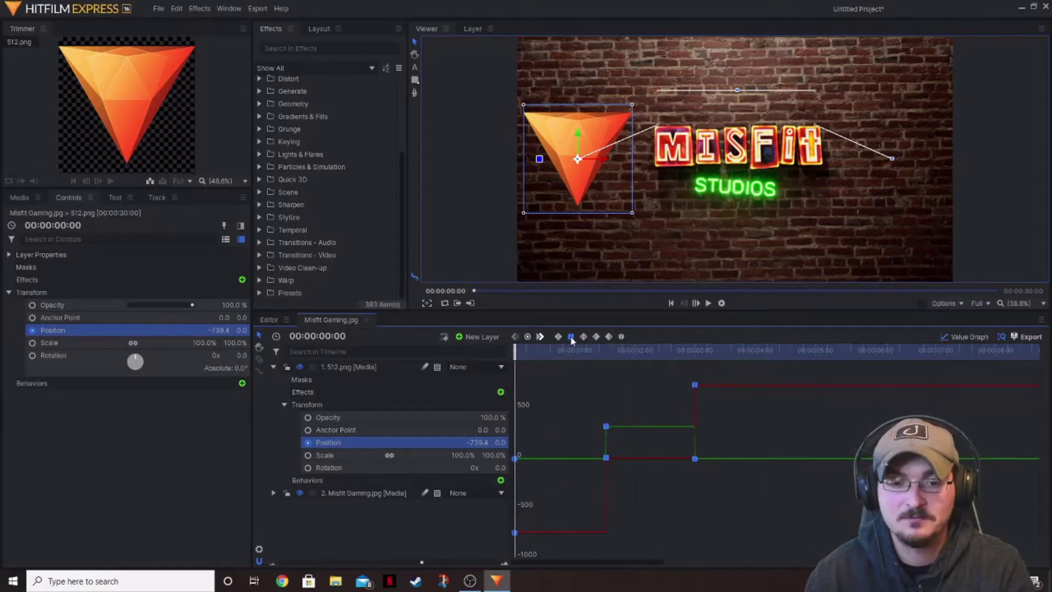
{"action": "left_click", "coordinate": [708, 306]}
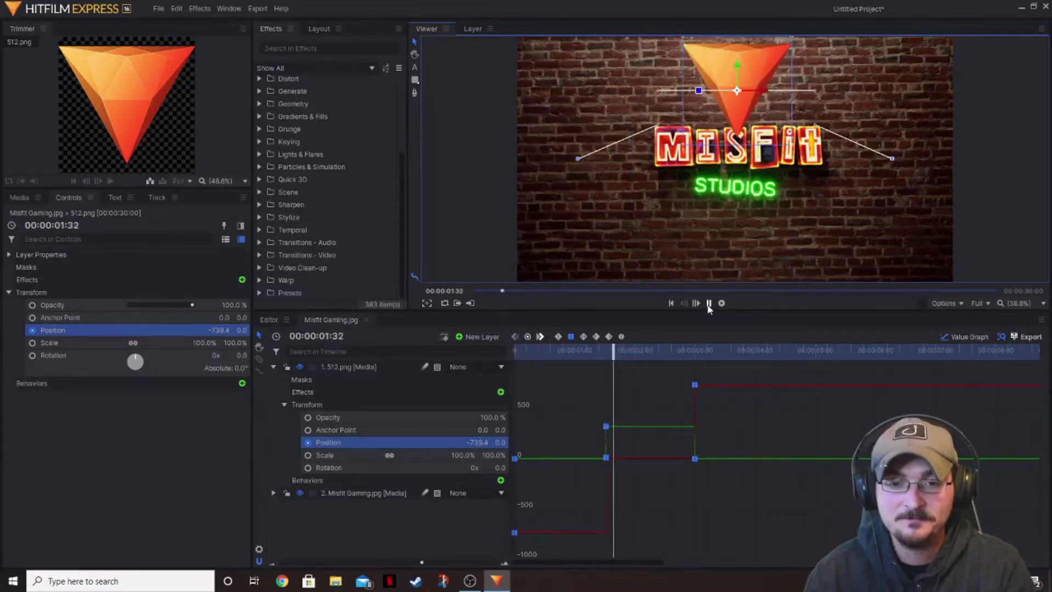
{"action": "left_click", "coordinate": [708, 304]}
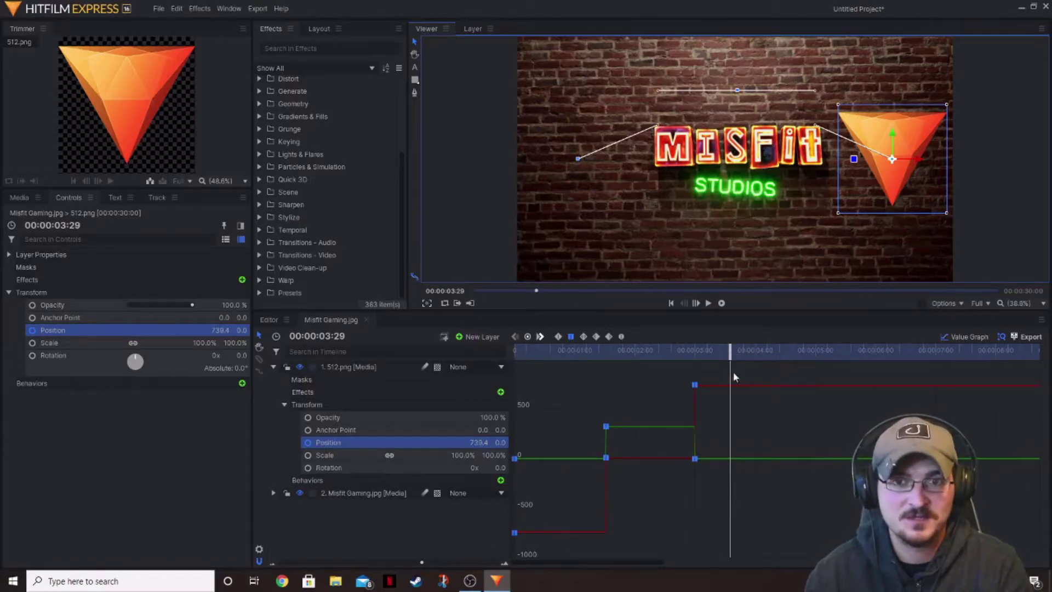
Set all selected position keyframes to Smooth interpolation and replay the logo's movement from the first frame
{"action": "left_click_drag", "start_coordinate": [729, 355], "coordinate": [529, 353]}
{"action": "left_click", "coordinate": [583, 337]}
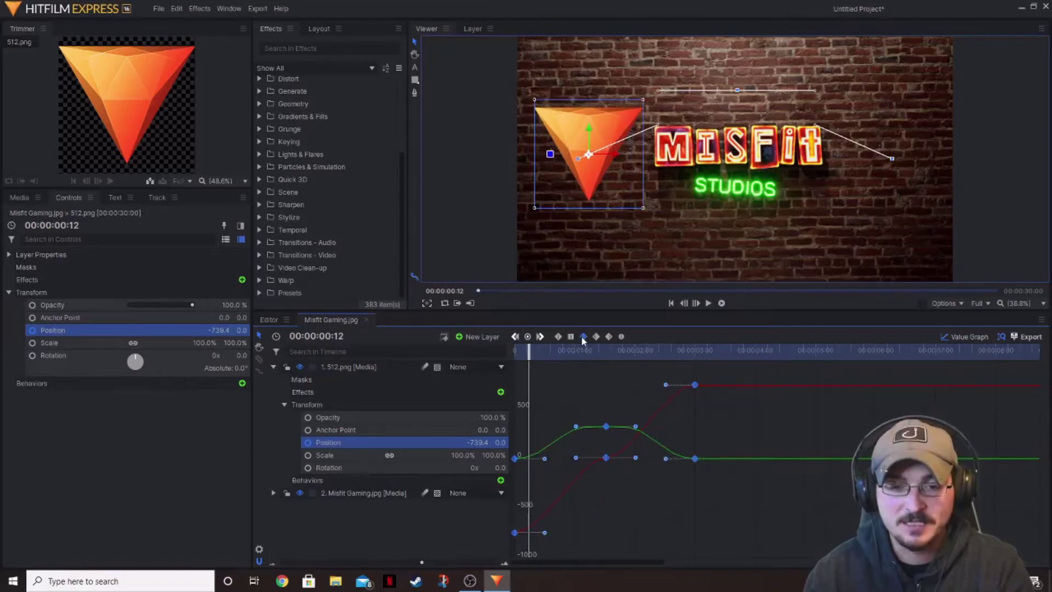
{"action": "key", "text": "Home"}
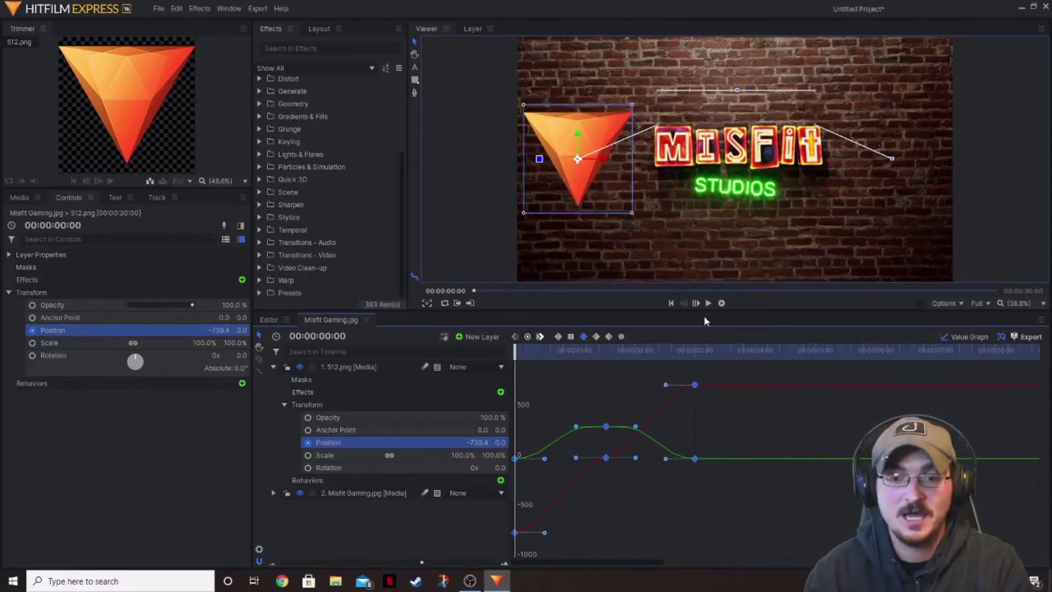
{"action": "left_click", "coordinate": [709, 309]}
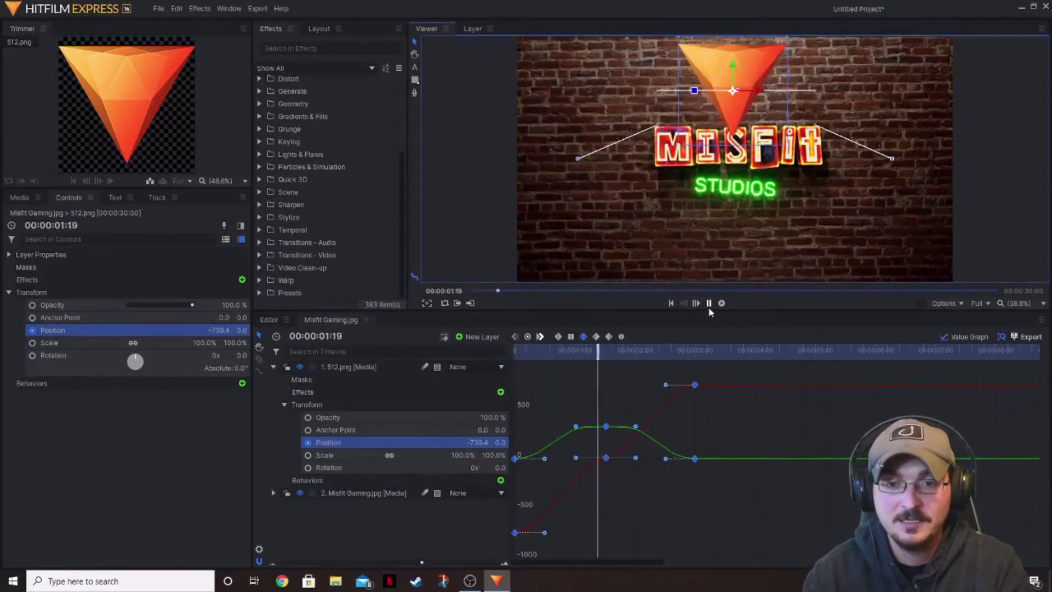
{"action": "left_click", "coordinate": [709, 303]}
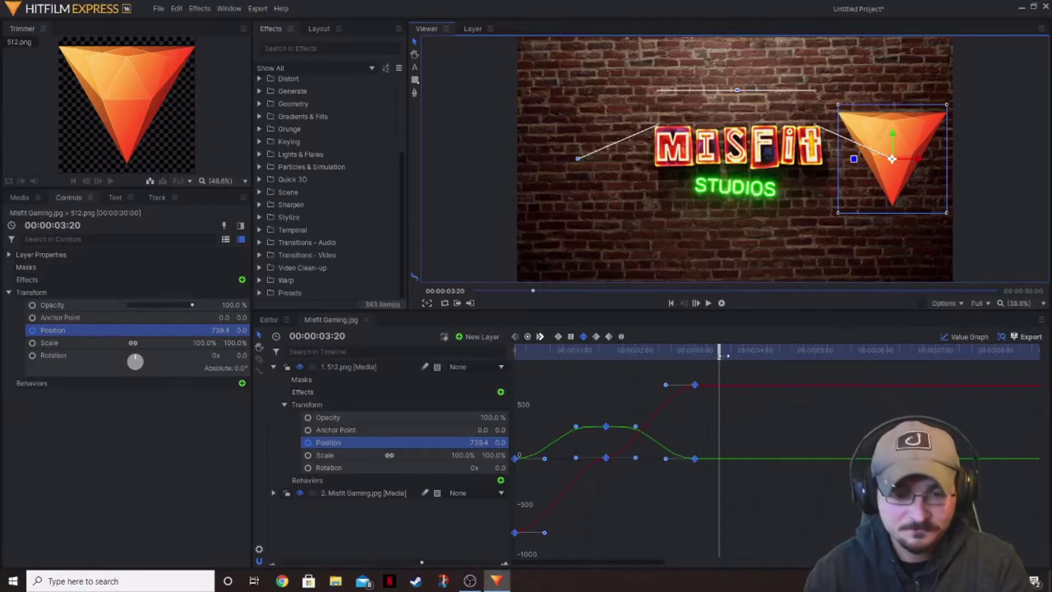
{"action": "key", "text": "Home"}
{"action": "key", "text": "space"}
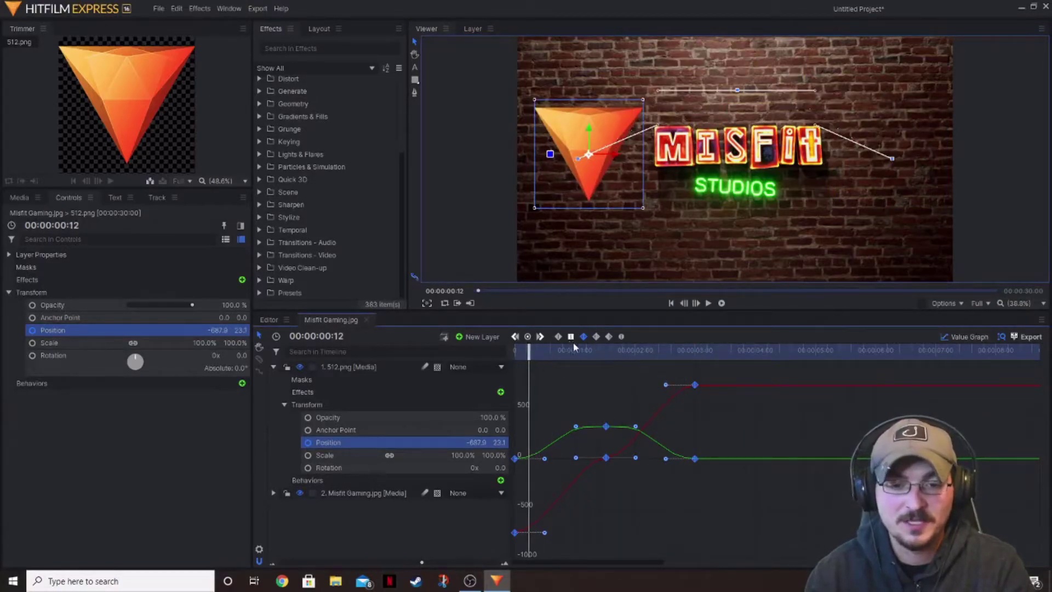
Apply Smooth In interpolation to the selected position keyframes and preview the logo's motion from the start
{"action": "left_click", "coordinate": [597, 337]}
{"action": "key", "text": "Home"}
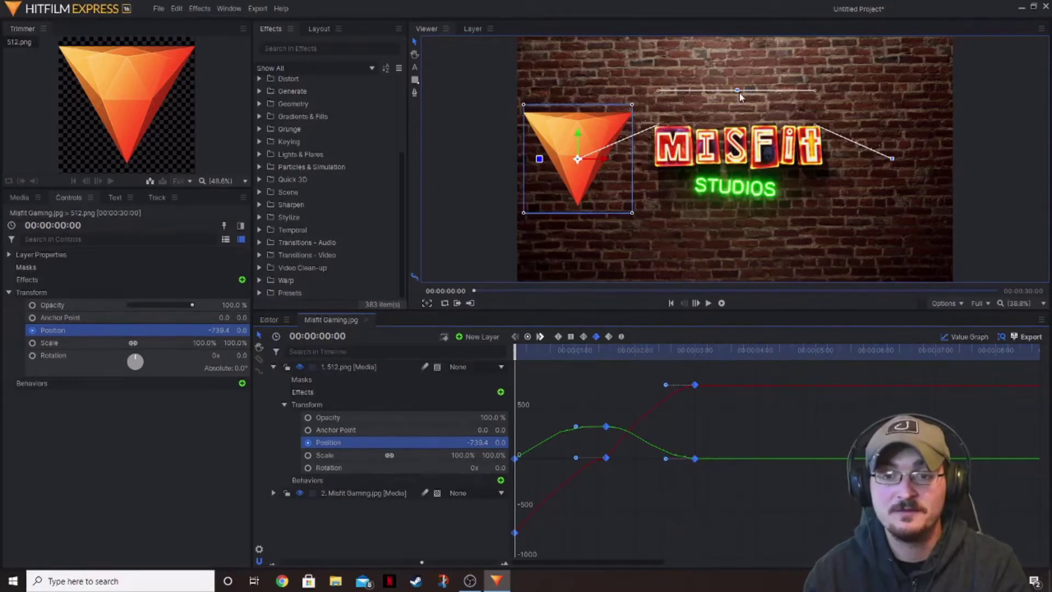
{"action": "left_click", "coordinate": [708, 303]}
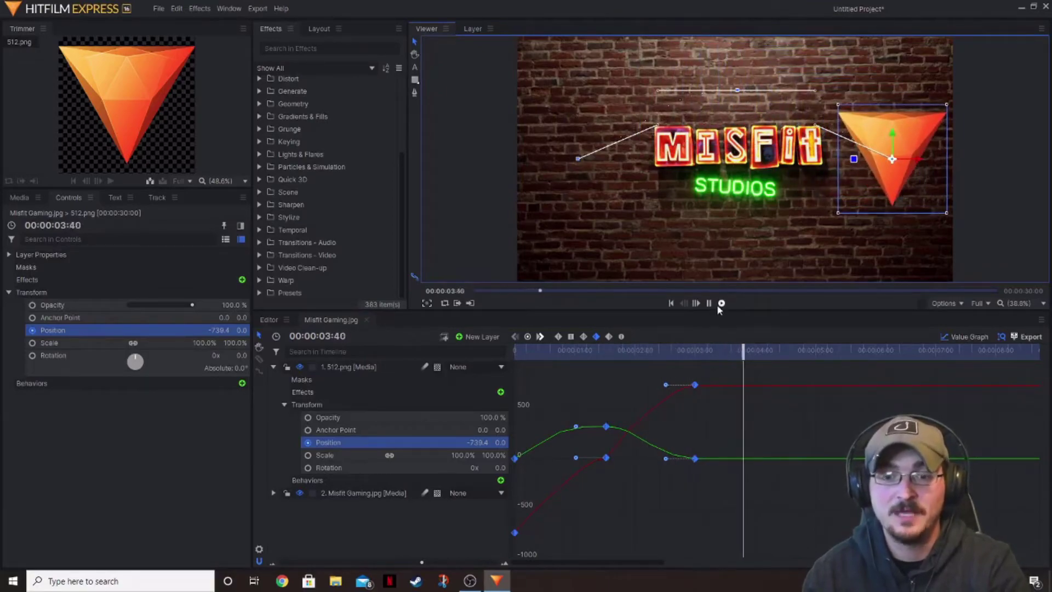
Apply Smooth Out interpolation to the selected position keyframes and play the logo's movement from the first frame
{"action": "left_click_drag", "start_coordinate": [771, 351], "coordinate": [493, 369]}
{"action": "left_click", "coordinate": [609, 337]}
{"action": "left_click", "coordinate": [704, 305]}
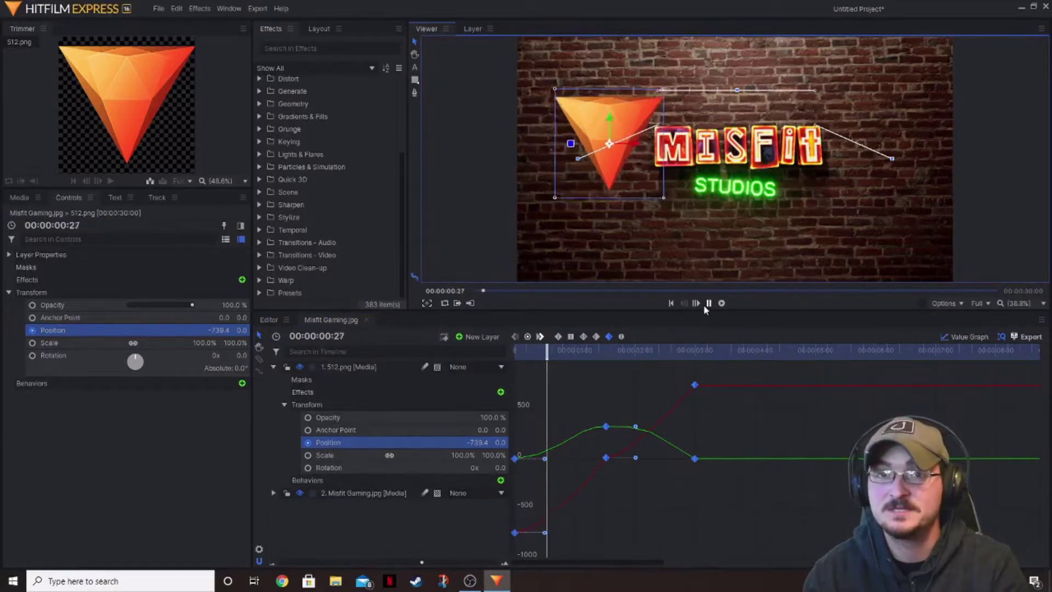
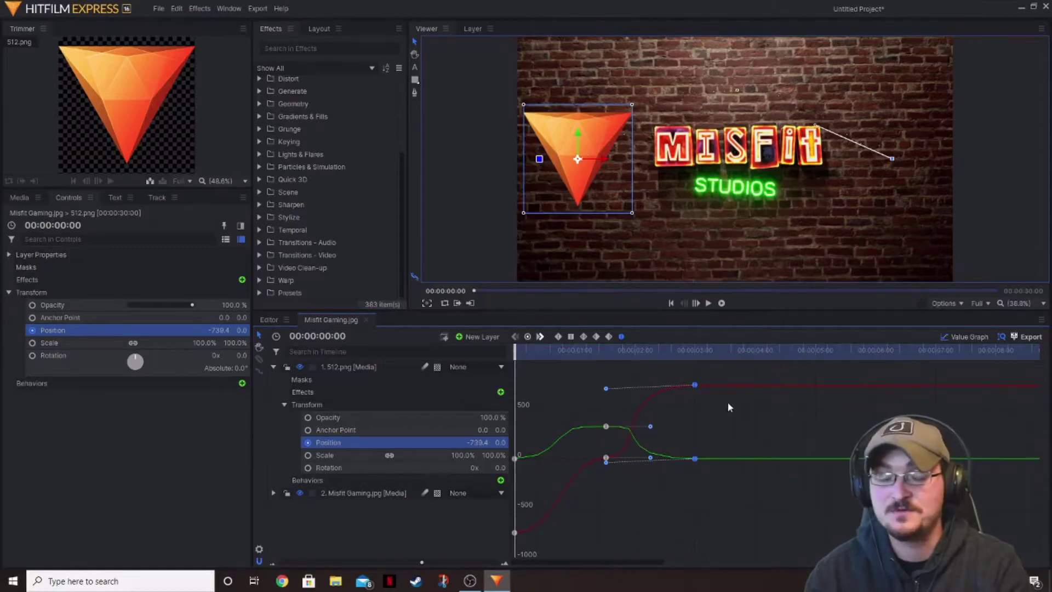
Play the logo's manual Bezier motion and examine the curve around 00:00:02:13
{"action": "left_click", "coordinate": [709, 303]}
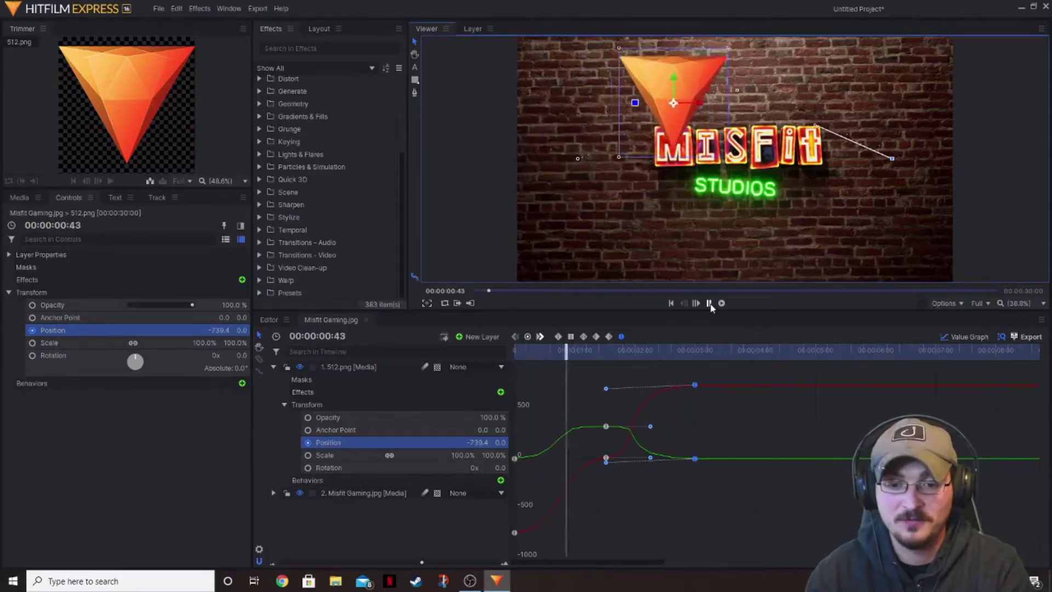
{"action": "left_click", "coordinate": [709, 303]}
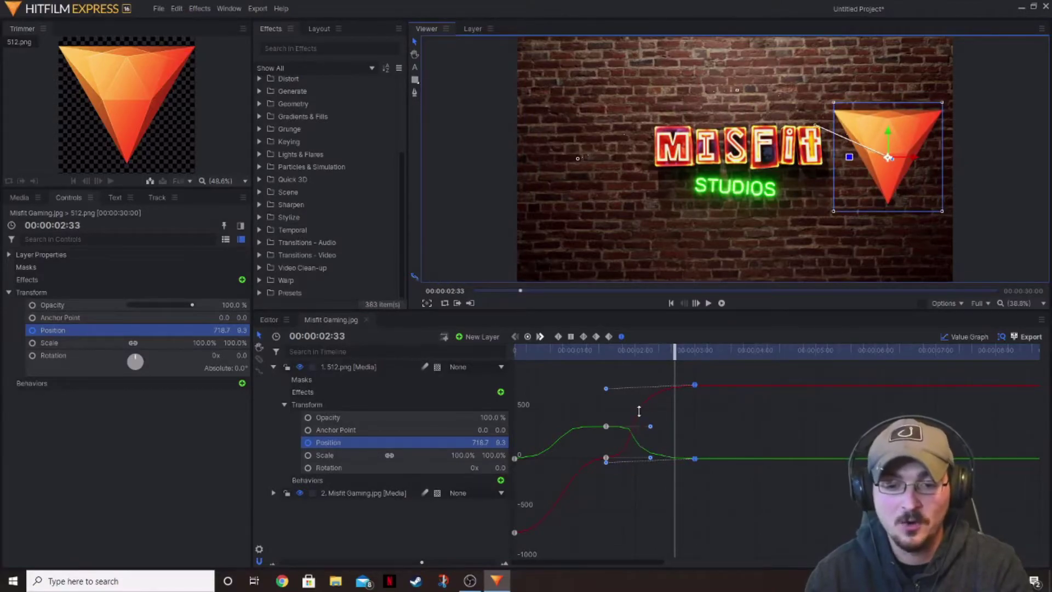
{"action": "left_click_drag", "start_coordinate": [682, 356], "coordinate": [651, 357]}
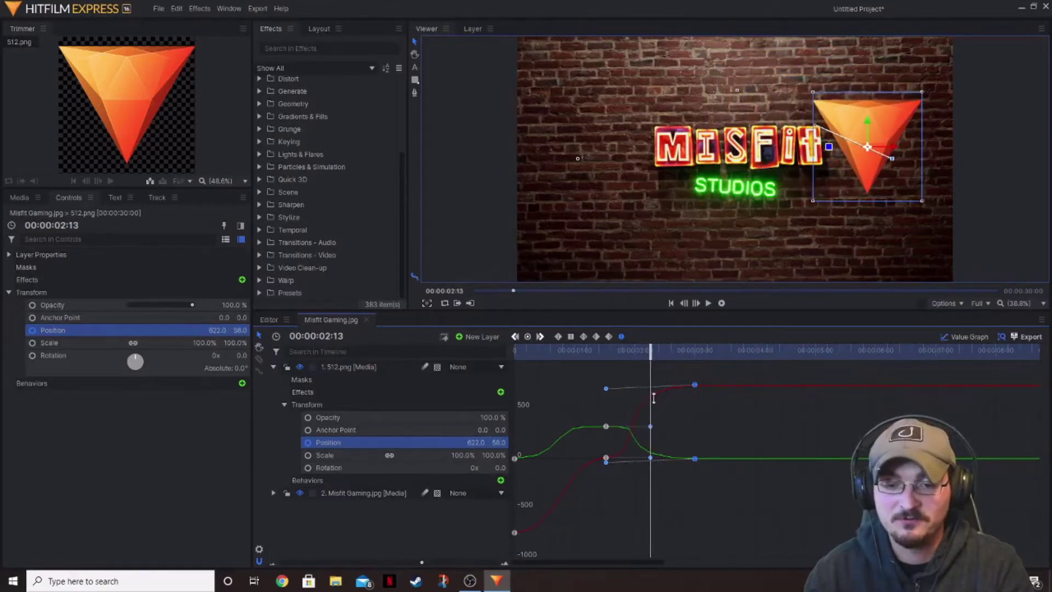
{"action": "left_click", "coordinate": [709, 303]}
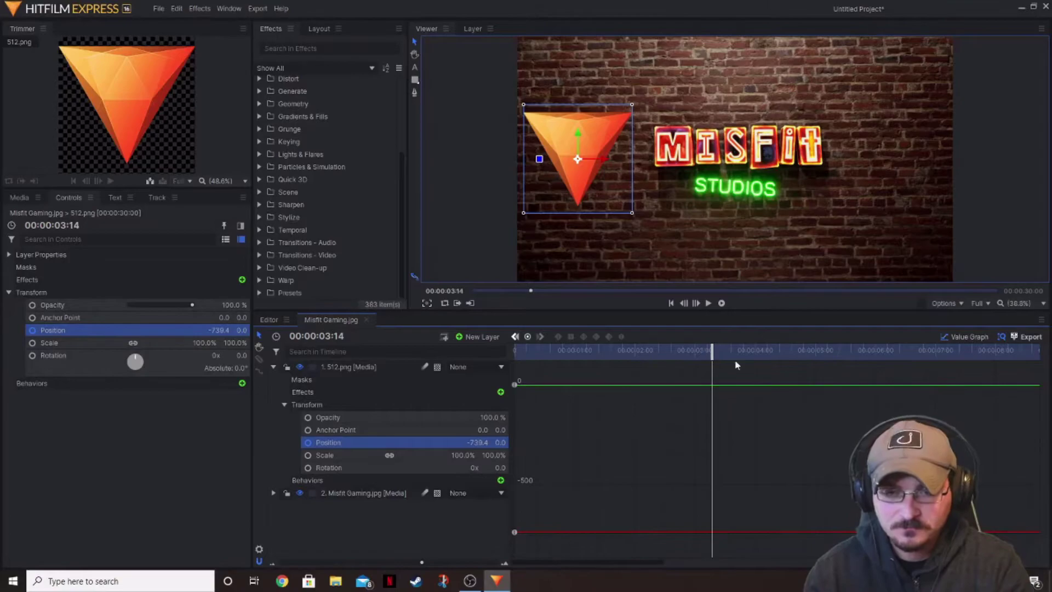
Hide the value graph and the 512.png layer's properties, and replay the shot before returning to the first frame
{"action": "left_click", "coordinate": [967, 335]}
{"action": "left_click_drag", "start_coordinate": [712, 351], "coordinate": [515, 350]}
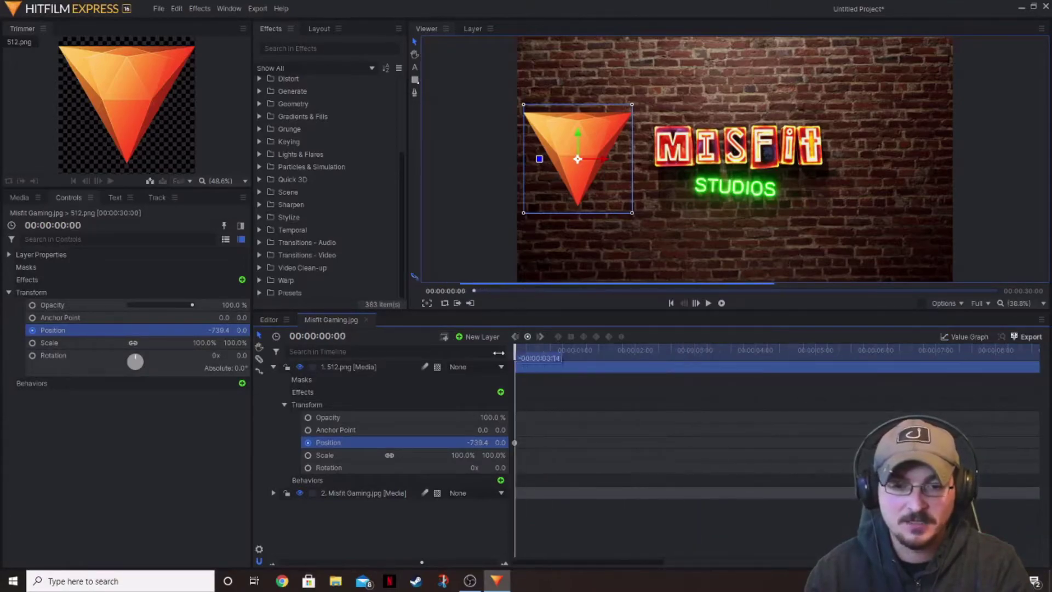
{"action": "left_click", "coordinate": [285, 404]}
{"action": "left_click", "coordinate": [274, 367]}
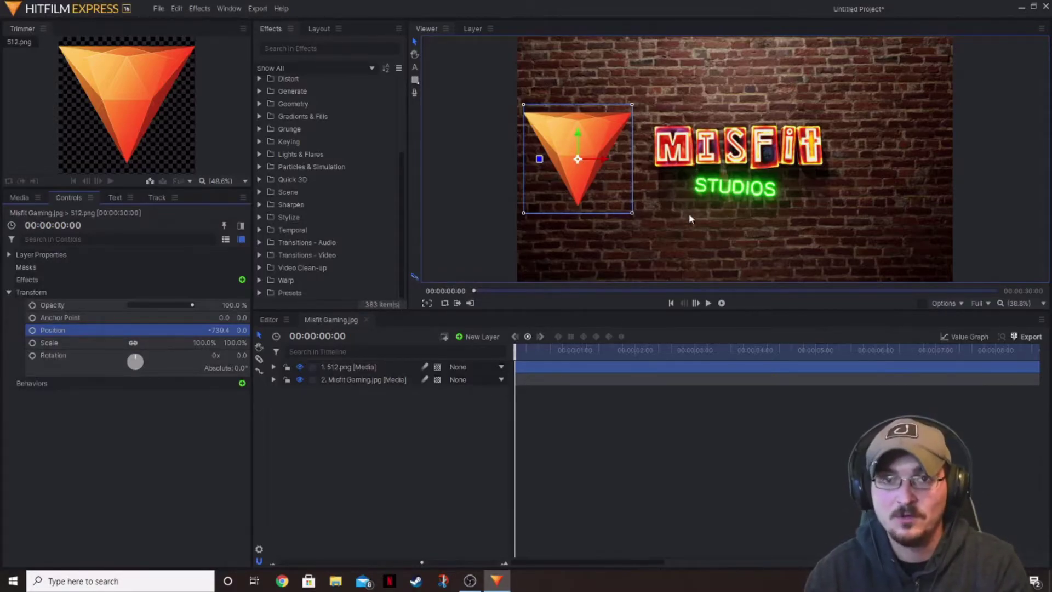
{"action": "left_click", "coordinate": [709, 303]}
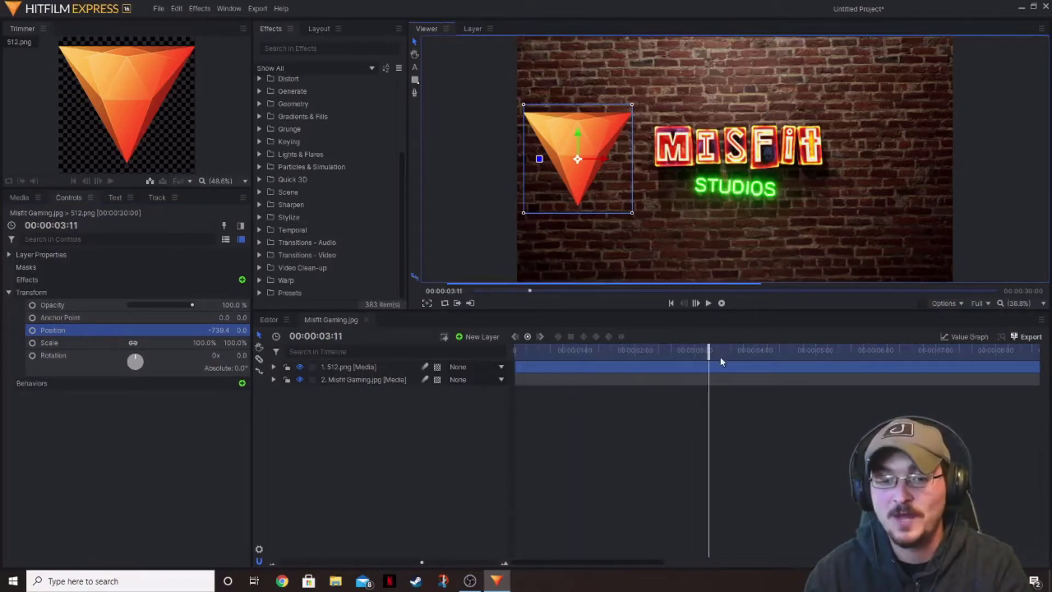
{"action": "left_click_drag", "start_coordinate": [722, 351], "coordinate": [515, 351]}
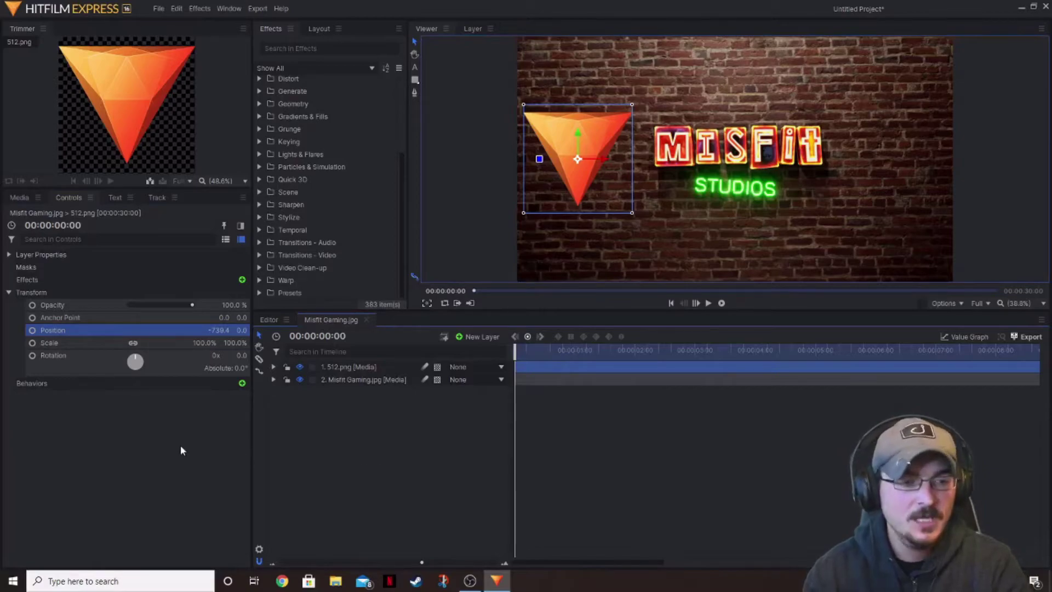
Add Sub click large.png from the project media to the composite shot as the topmost layer, above 512.png
{"action": "left_click", "coordinate": [22, 197]}
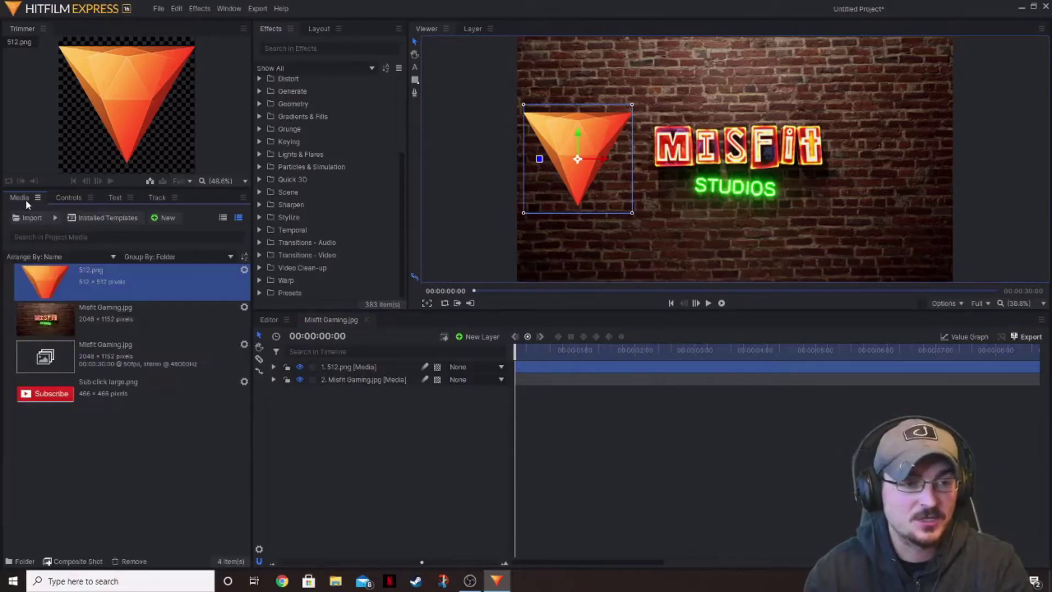
{"action": "left_click", "coordinate": [189, 407]}
{"action": "left_click_drag", "start_coordinate": [192, 418], "coordinate": [364, 449]}
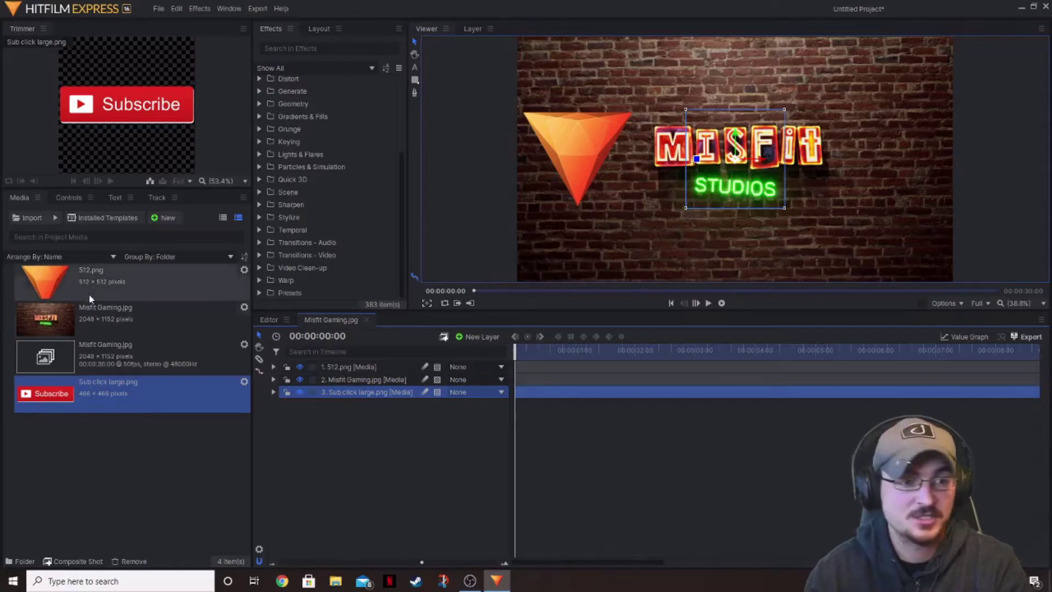
{"action": "left_click_drag", "start_coordinate": [393, 396], "coordinate": [386, 364]}
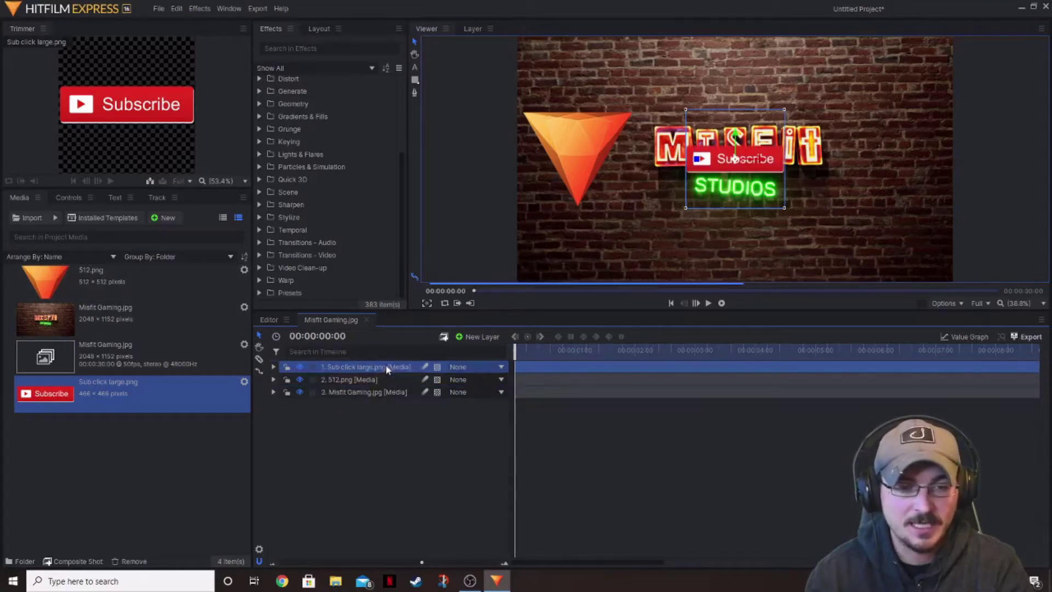
Move the Subscribe graphic beside the sign to about 551.3, -48.9, and raise the logo toward the shot's upper left corner
{"action": "left_click_drag", "start_coordinate": [740, 167], "coordinate": [854, 170]}
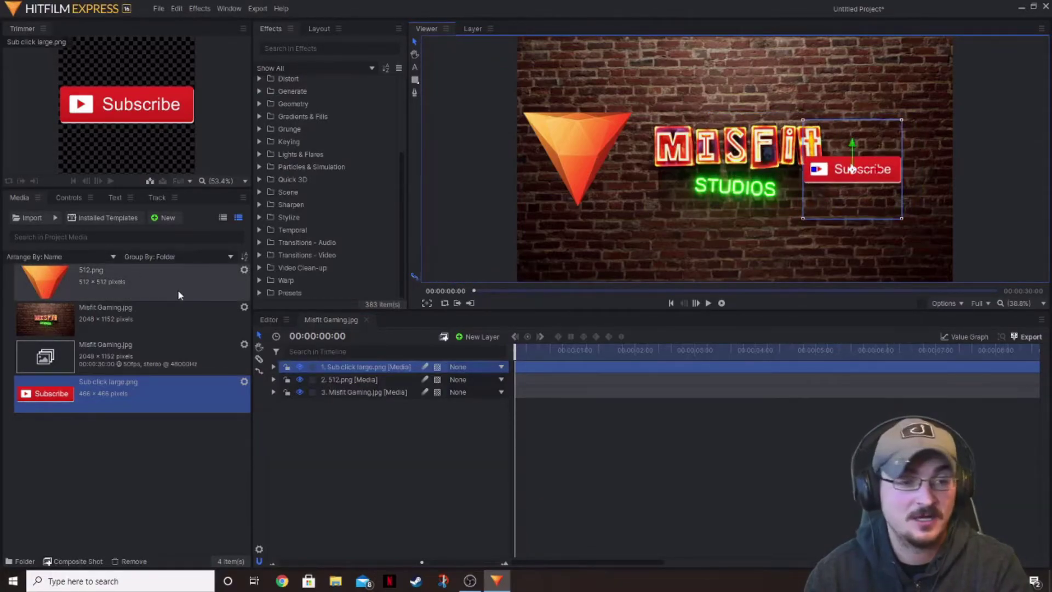
{"action": "left_click", "coordinate": [70, 199]}
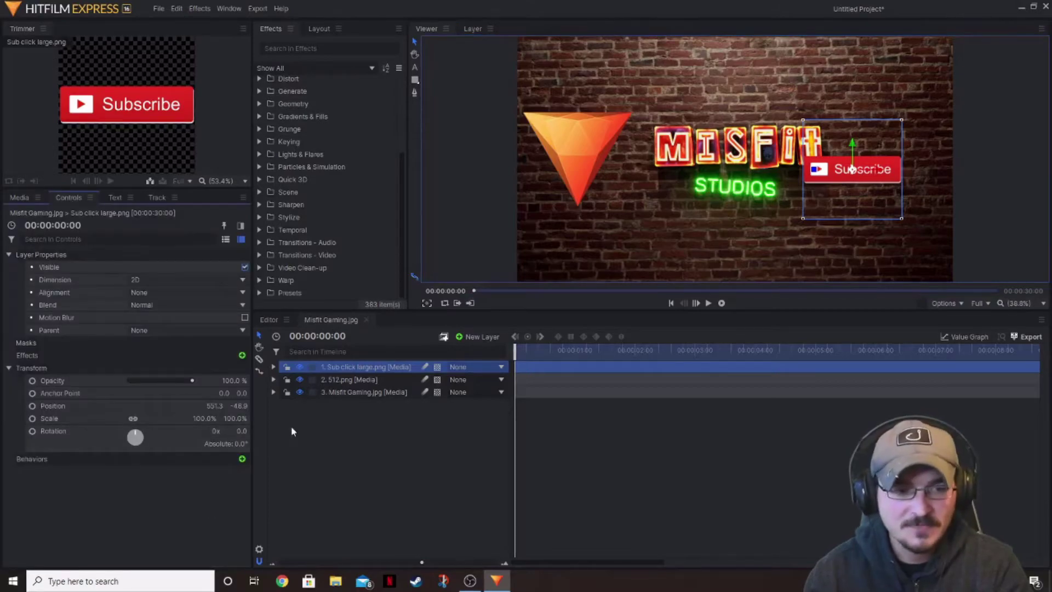
{"action": "left_click_drag", "start_coordinate": [597, 134], "coordinate": [608, 90]}
{"action": "left_click", "coordinate": [830, 213]}
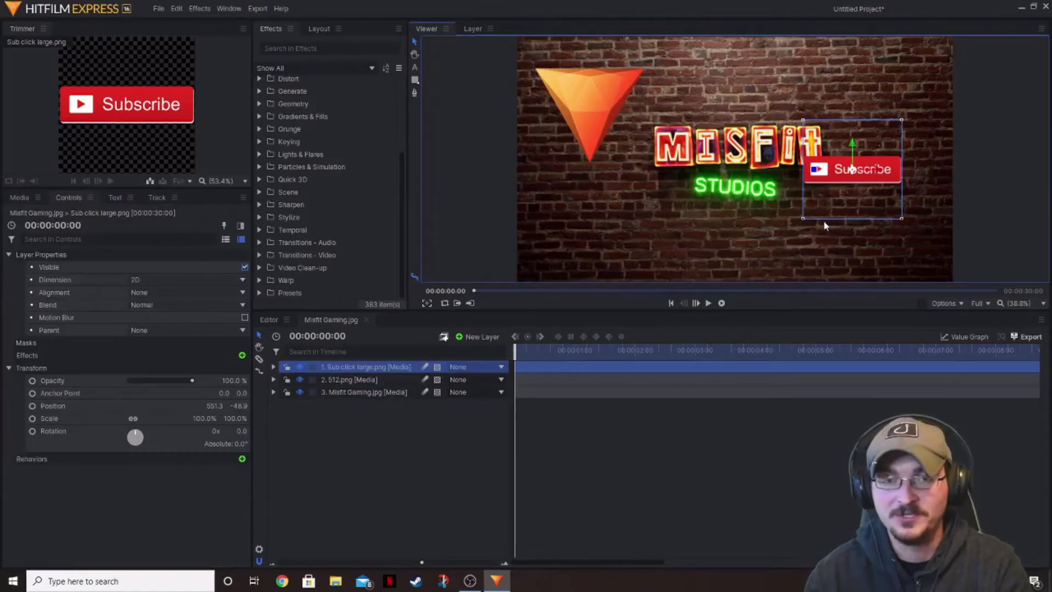
At 00:00:00:02, enable keyframing for the Subscribe graphic's position and scale, and toggle its rotation keyframing on and off
{"action": "left_click", "coordinate": [9, 255]}
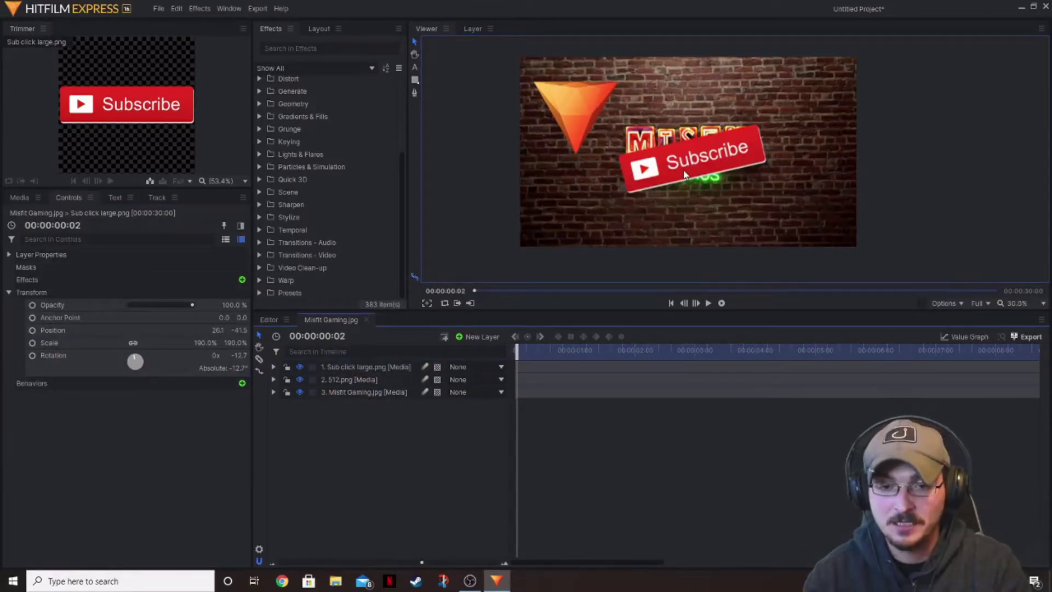
{"action": "left_click", "coordinate": [32, 328]}
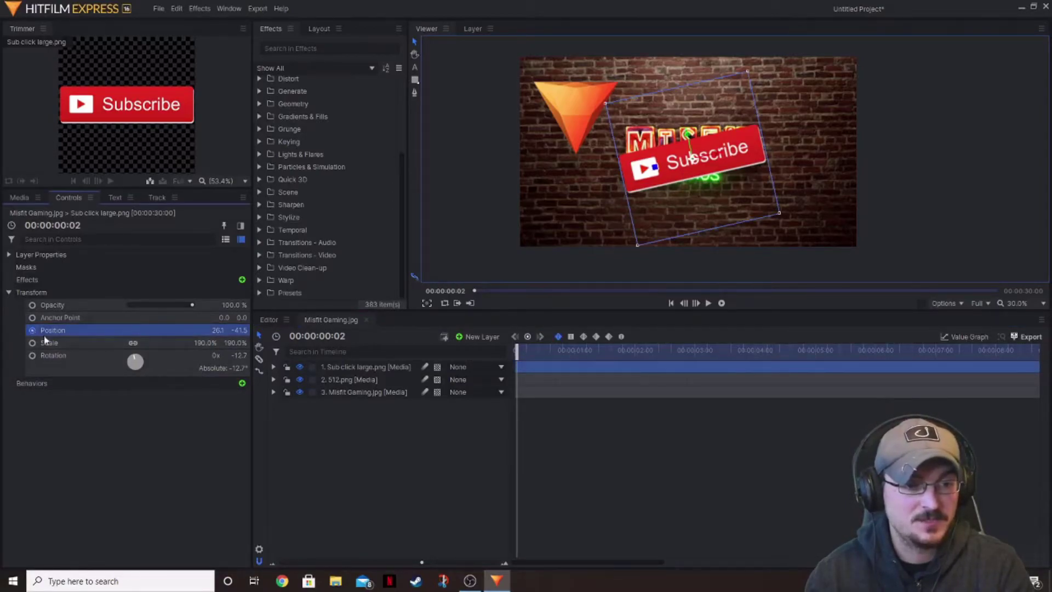
{"action": "left_click", "coordinate": [33, 343]}
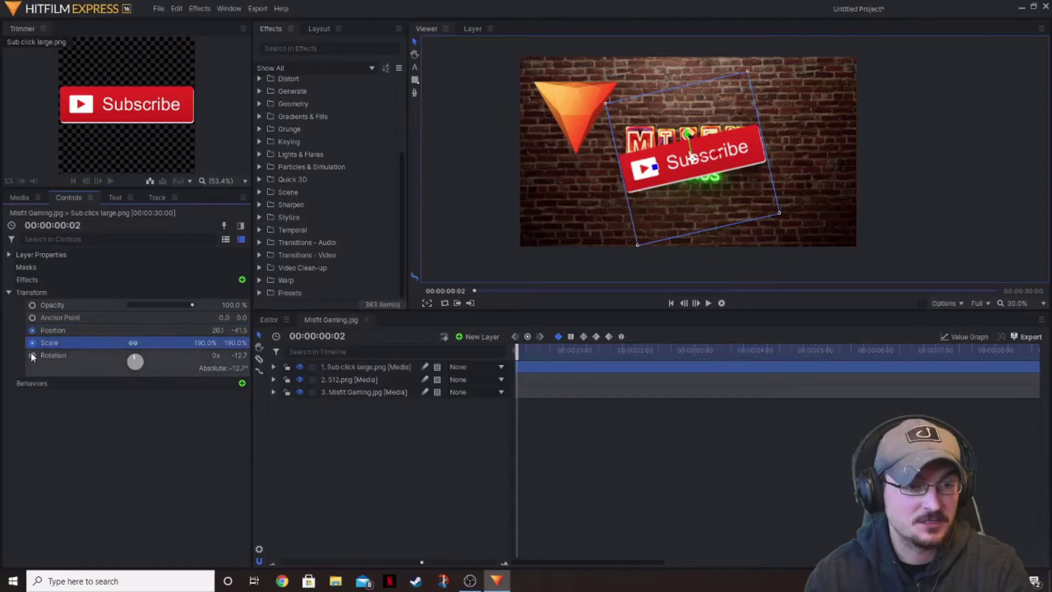
{"action": "left_click", "coordinate": [31, 354]}
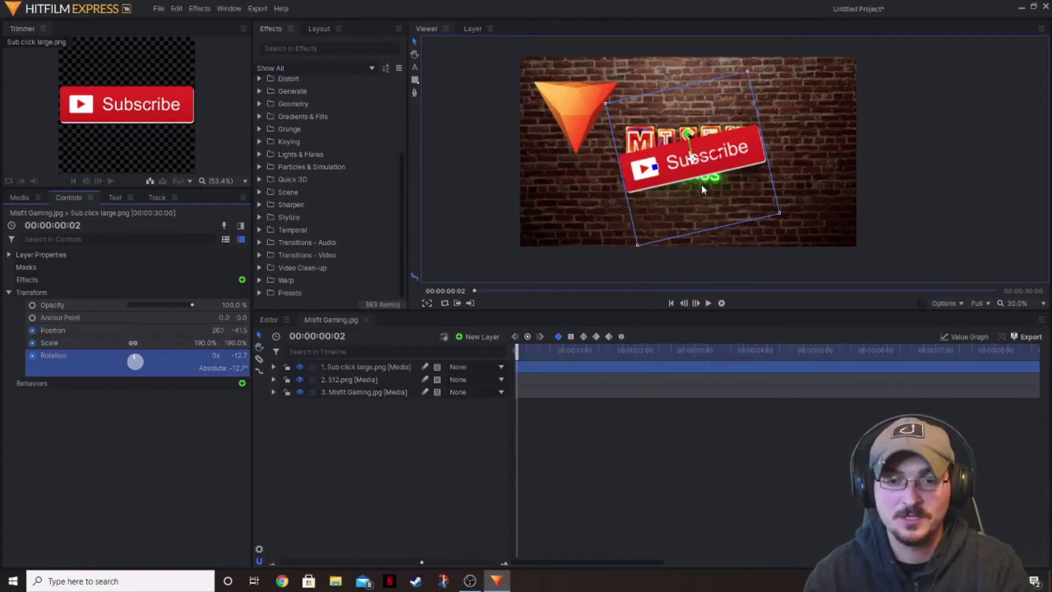
{"action": "left_click", "coordinate": [32, 355]}
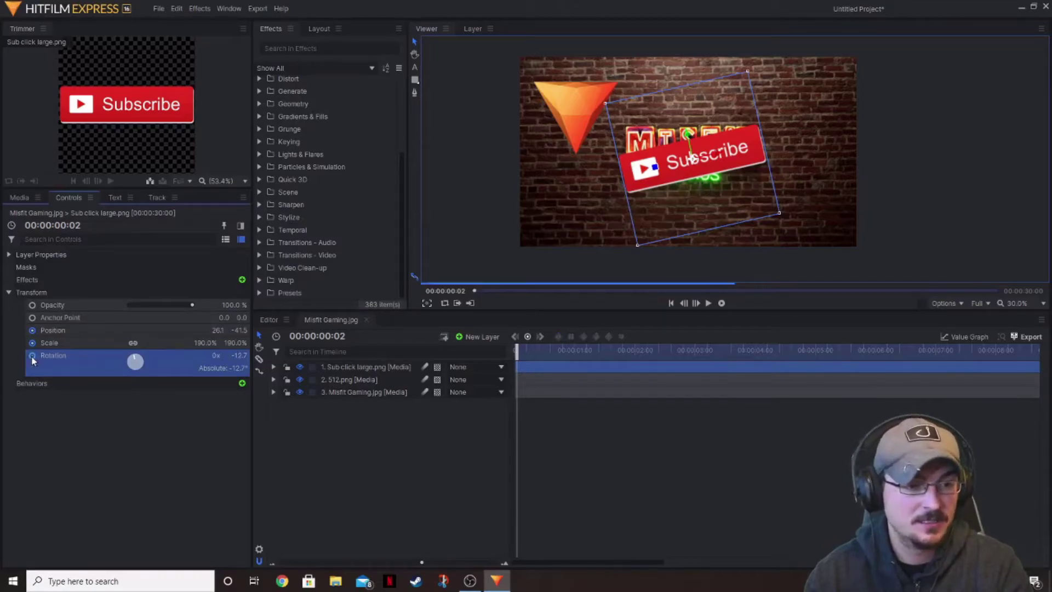
Turn off scale and position keyframing for the Subscribe graphic and set its scale to 100%
{"action": "left_click", "coordinate": [32, 342]}
{"action": "left_click", "coordinate": [33, 330]}
{"action": "scroll", "coordinate": [737, 260], "scroll_direction": "down", "scroll_amount": 2}
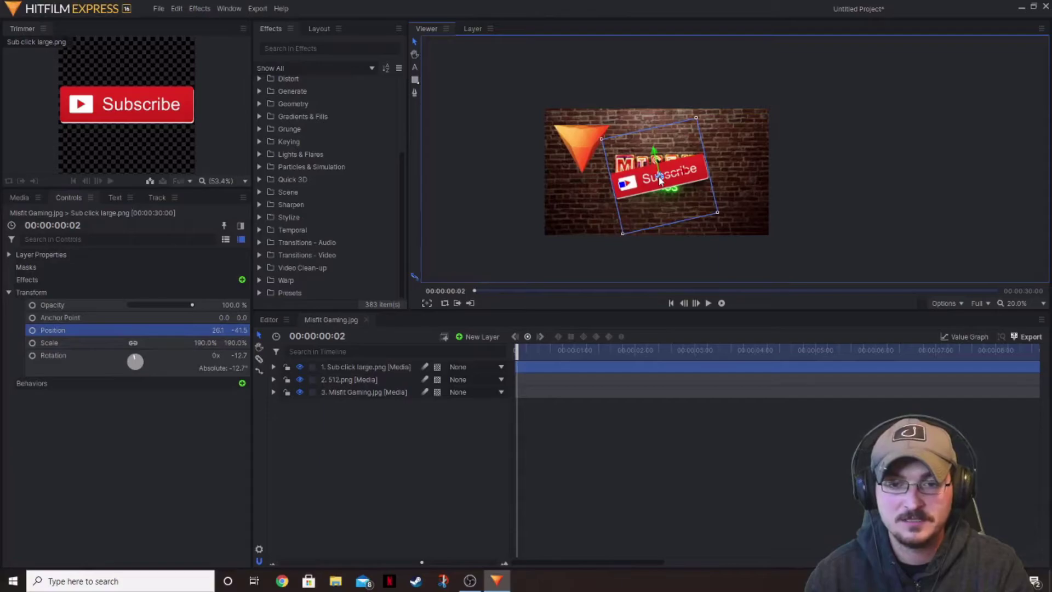
{"action": "left_click", "coordinate": [212, 343]}
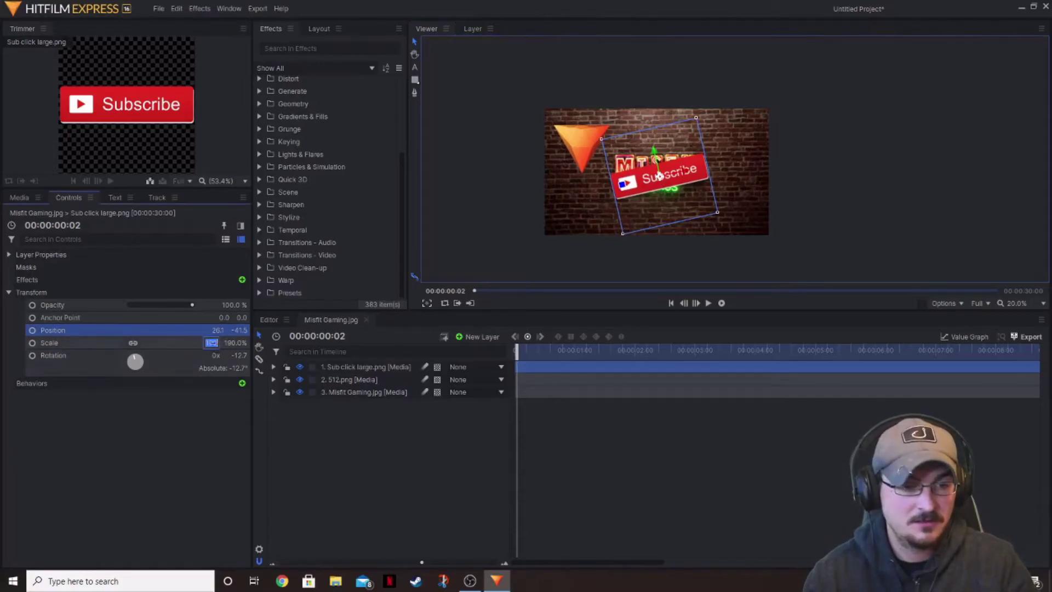
{"action": "type", "text": "100"}
{"action": "key", "text": "Return"}
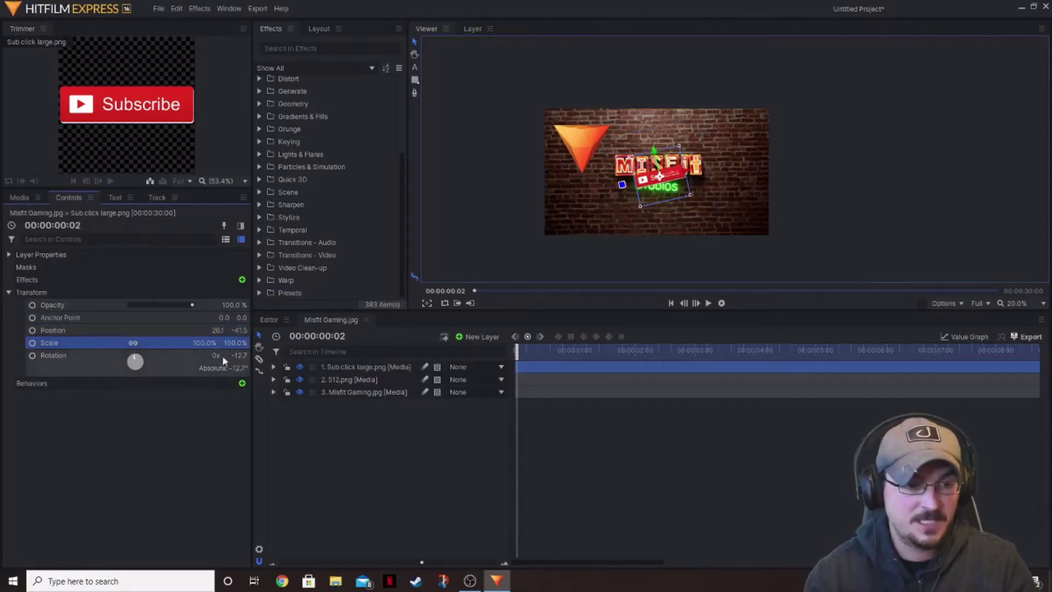
Move the Subscribe graphic out of frame beyond the background's right edge, to about 1436.1, -66.5
{"action": "left_click", "coordinate": [214, 330]}
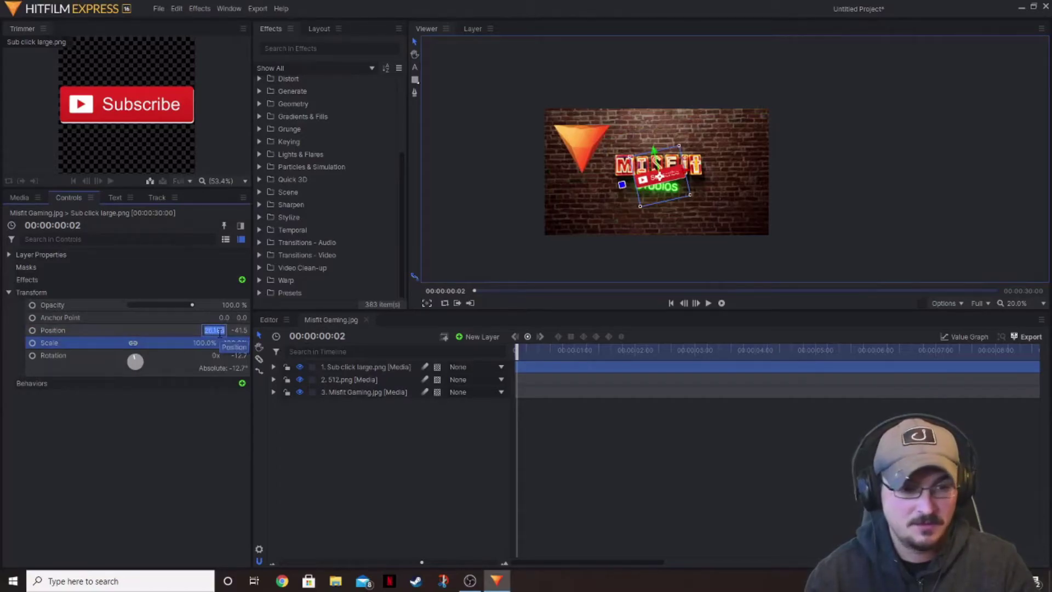
{"action": "left_click", "coordinate": [189, 413]}
{"action": "left_click", "coordinate": [661, 177]}
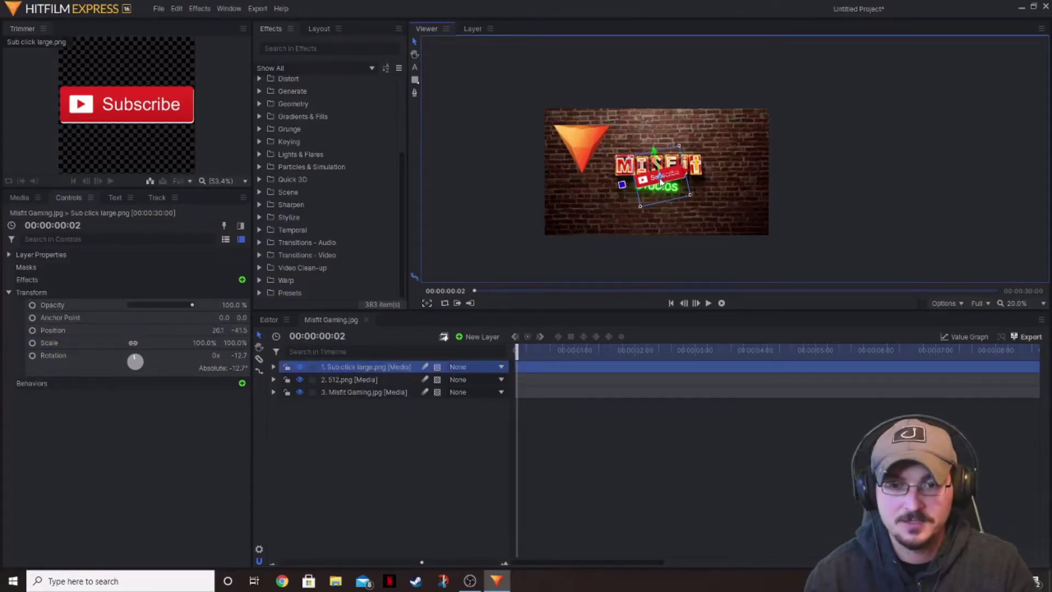
{"action": "left_click_drag", "start_coordinate": [660, 182], "coordinate": [815, 183]}
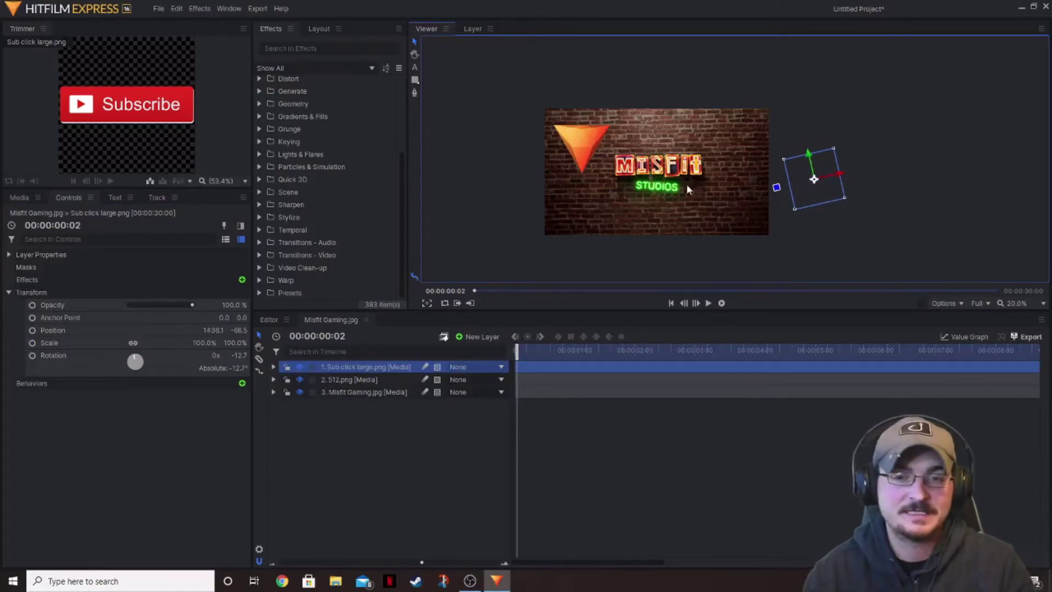
Enable keyframing for the Subscribe graphic's rotation, scale and position at 00:00:00:02
{"action": "left_click", "coordinate": [33, 355]}
{"action": "left_click", "coordinate": [33, 343]}
{"action": "left_click", "coordinate": [33, 330]}
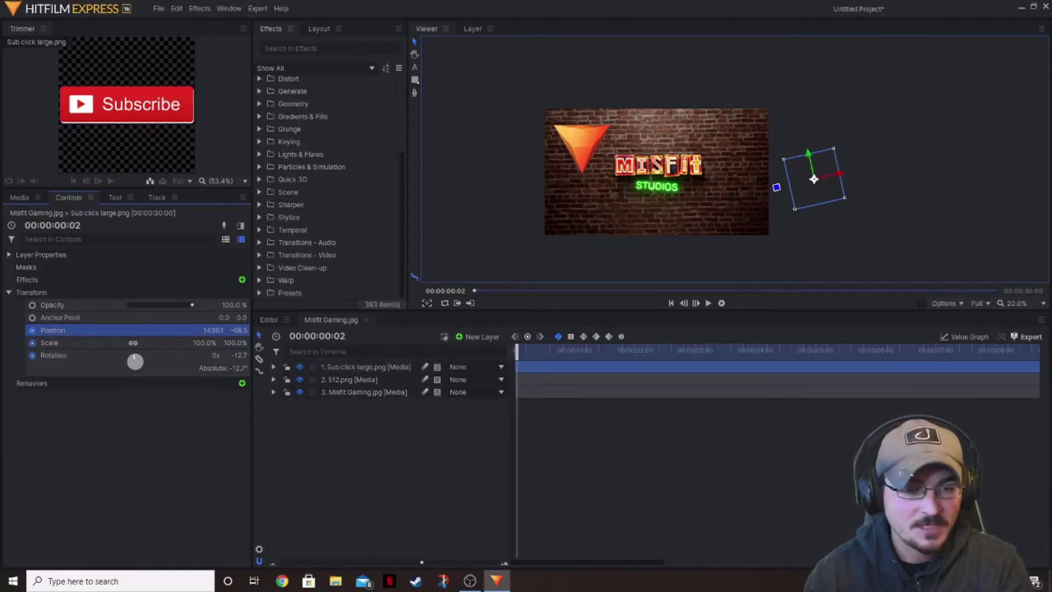
At 00:00:02:02, move the Subscribe graphic back over the Misfit Studios sign, to about 23.6, -41.5
{"action": "left_click", "coordinate": [329, 335]}
{"action": "type", "text": "202"}
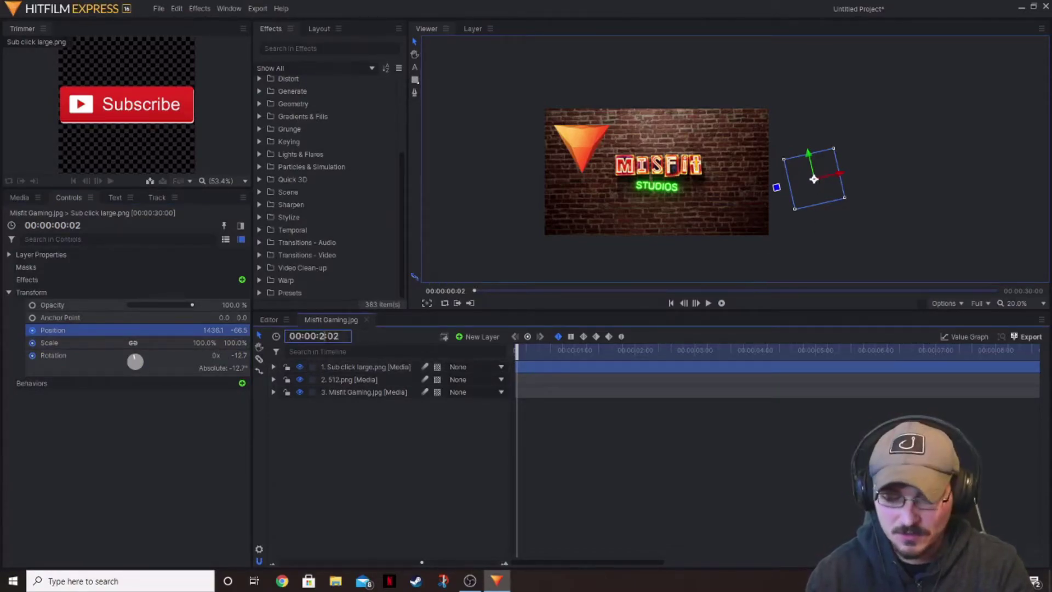
{"action": "key", "text": "Return"}
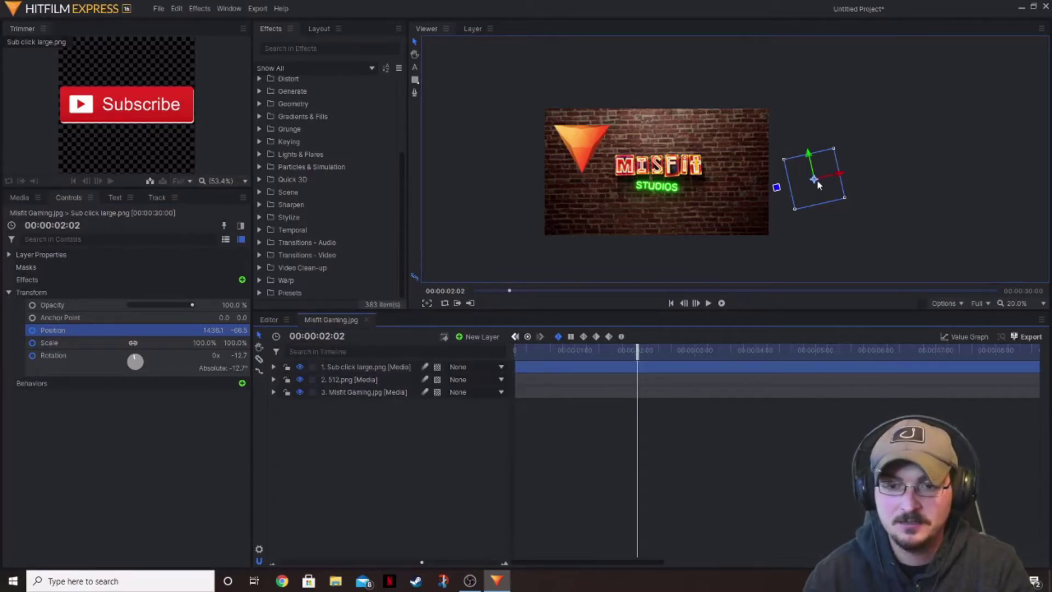
{"action": "left_click_drag", "start_coordinate": [817, 185], "coordinate": [678, 194]}
{"action": "scroll", "coordinate": [664, 183], "scroll_direction": "up", "scroll_amount": 2}
{"action": "scroll", "coordinate": [660, 186], "scroll_direction": "down", "scroll_amount": 1}
{"action": "scroll", "coordinate": [678, 194], "scroll_direction": "up", "scroll_amount": 1}
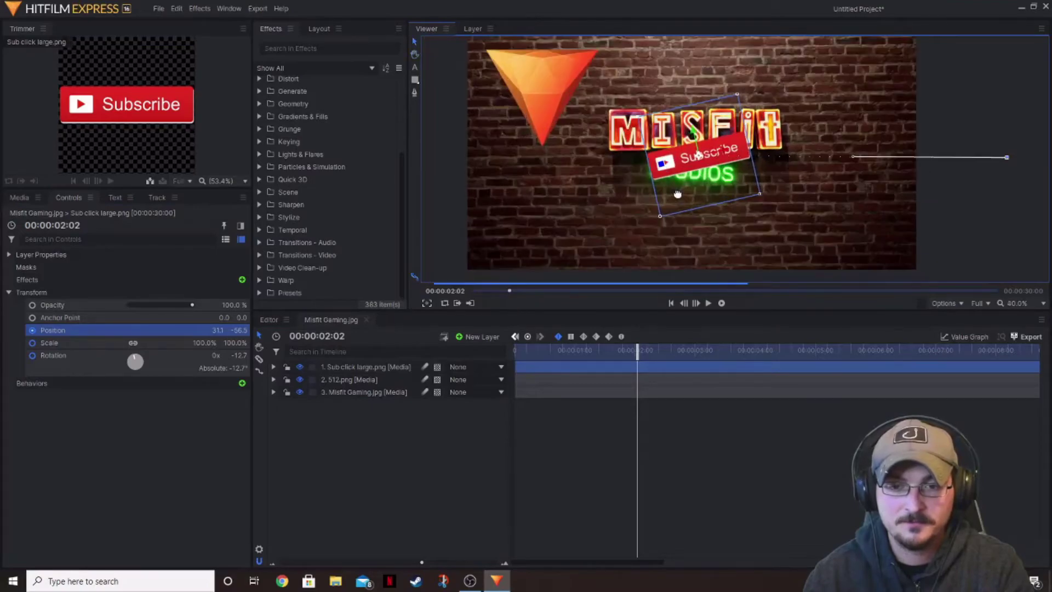
{"action": "mouse_move", "coordinate": [701, 157]}
{"action": "left_mouse_down"}
{"action": "mouse_move", "coordinate": [655, 162]}
{"action": "mouse_move", "coordinate": [669, 149]}
{"action": "mouse_move", "coordinate": [696, 151]}
{"action": "left_mouse_up"}
Enlarge the Subscribe graphic over the sign to about 167% scale at 00:00:02:02
{"action": "left_click_drag", "start_coordinate": [762, 193], "coordinate": [798, 217]}
{"action": "left_click", "coordinate": [1018, 303]}
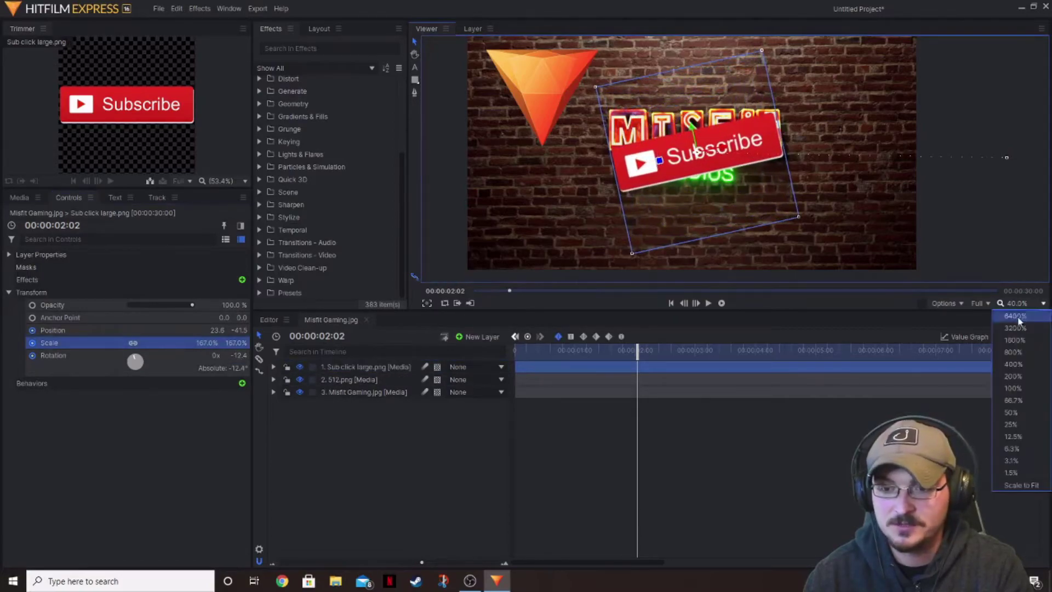
{"action": "left_click", "coordinate": [1022, 485]}
{"action": "scroll", "coordinate": [896, 160], "scroll_direction": "down", "scroll_amount": 1}
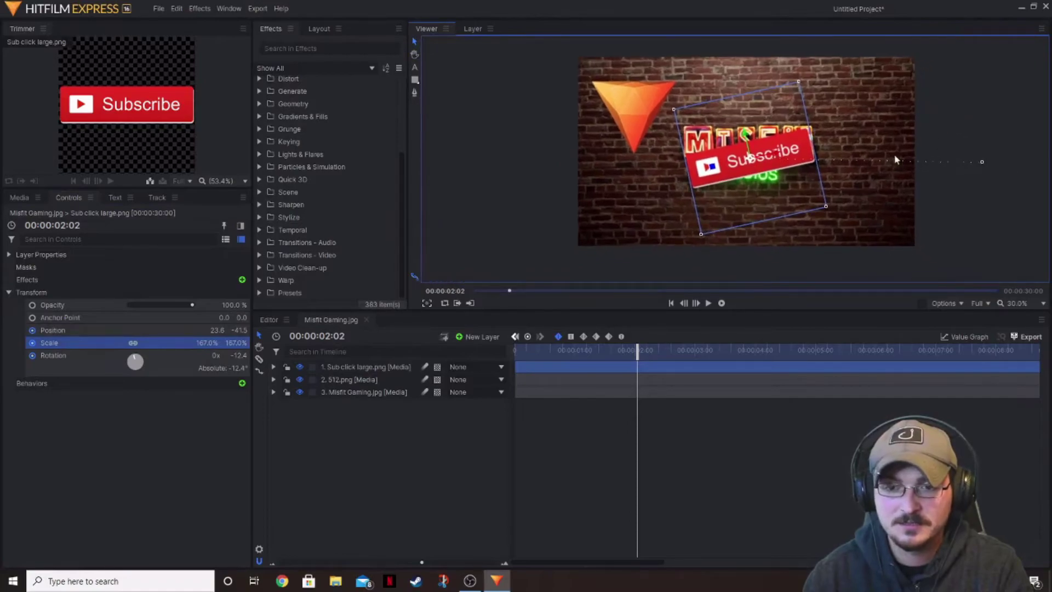
Play the Subscribe graphic's entrance from the first frame, scrub back through it and return to the start
{"action": "key", "text": "Home"}
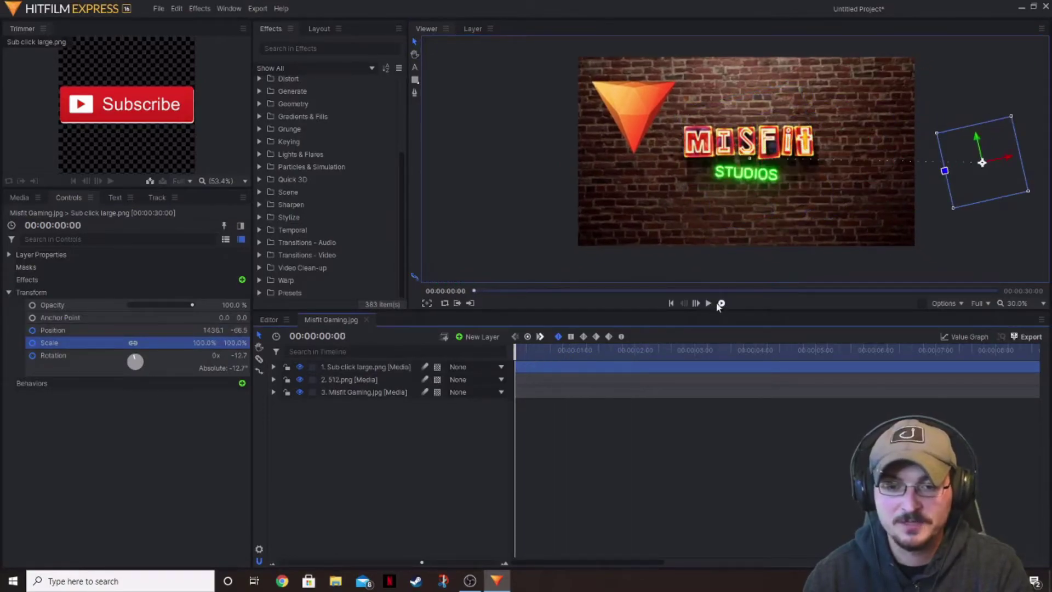
{"action": "left_click", "coordinate": [709, 303]}
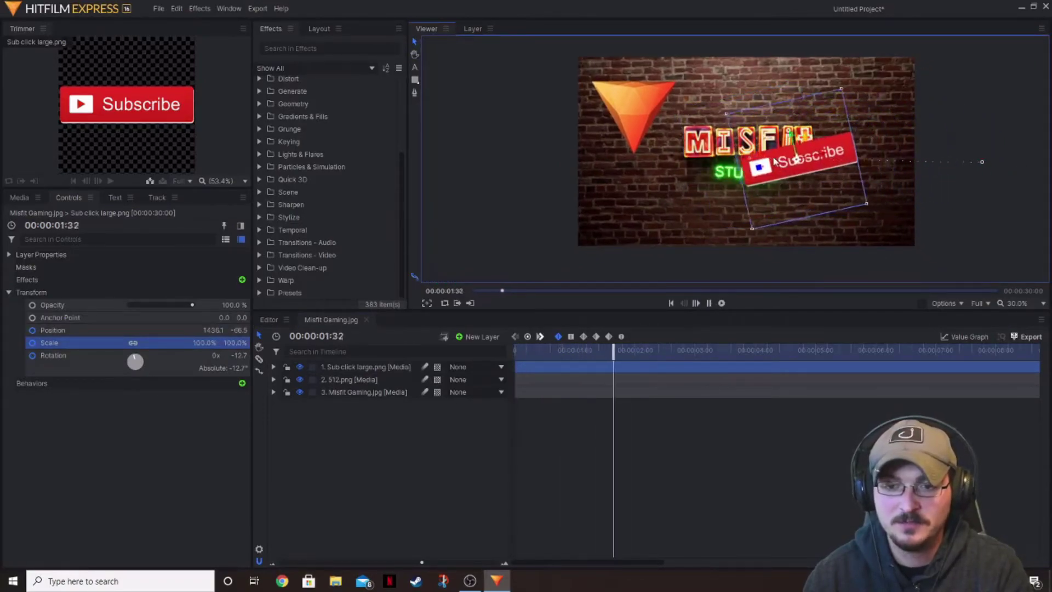
{"action": "left_click_drag", "start_coordinate": [707, 349], "coordinate": [596, 356]}
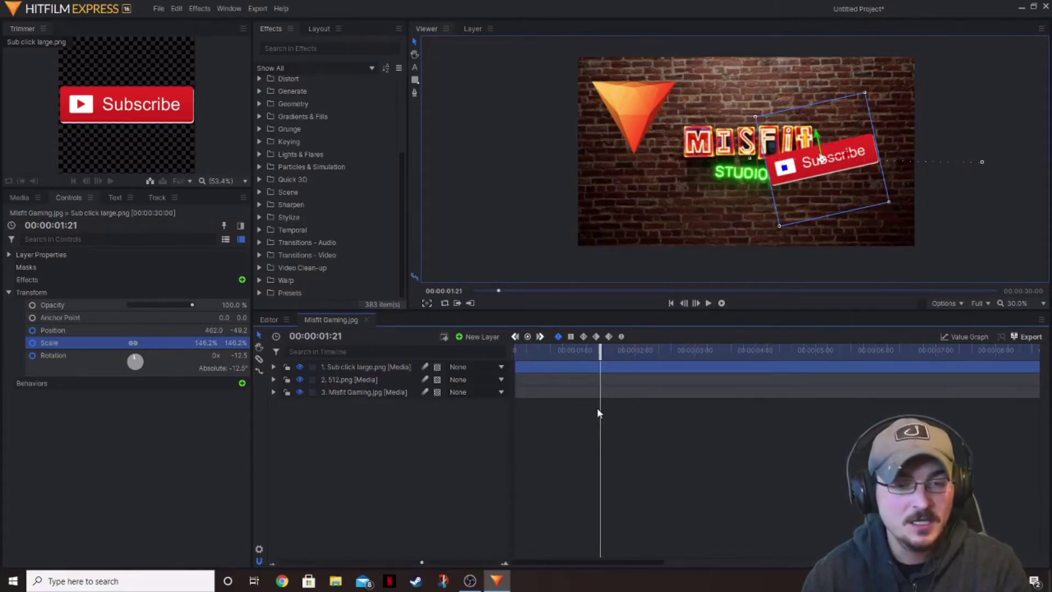
{"action": "key", "text": "Home"}
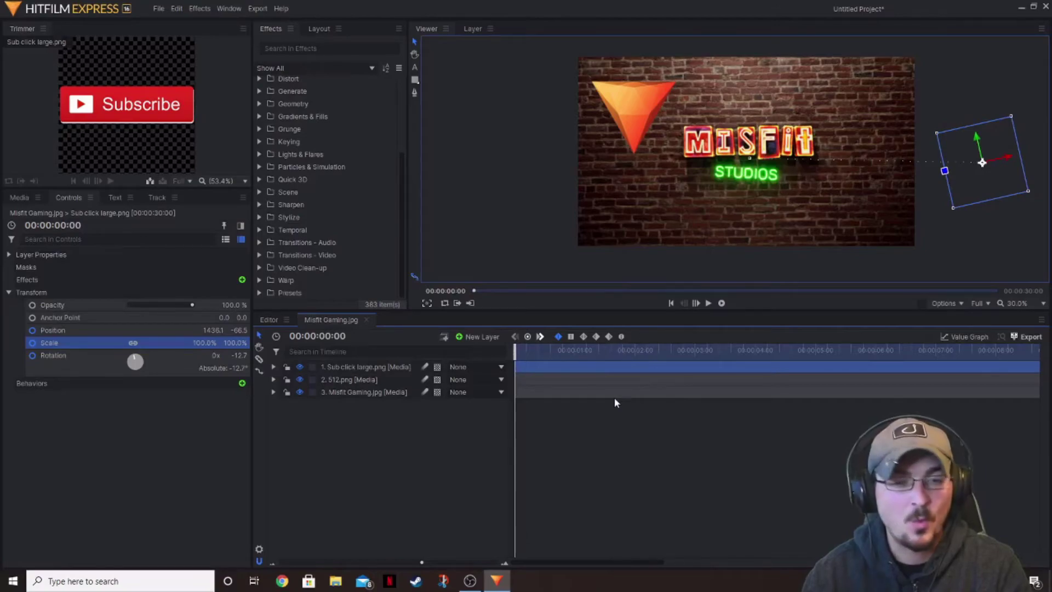
Reveal the Subscribe layer's transform keyframes and shift its ending position, scale and rotation keyframes to 00:00:01:00
{"action": "double_click", "coordinate": [326, 336]}
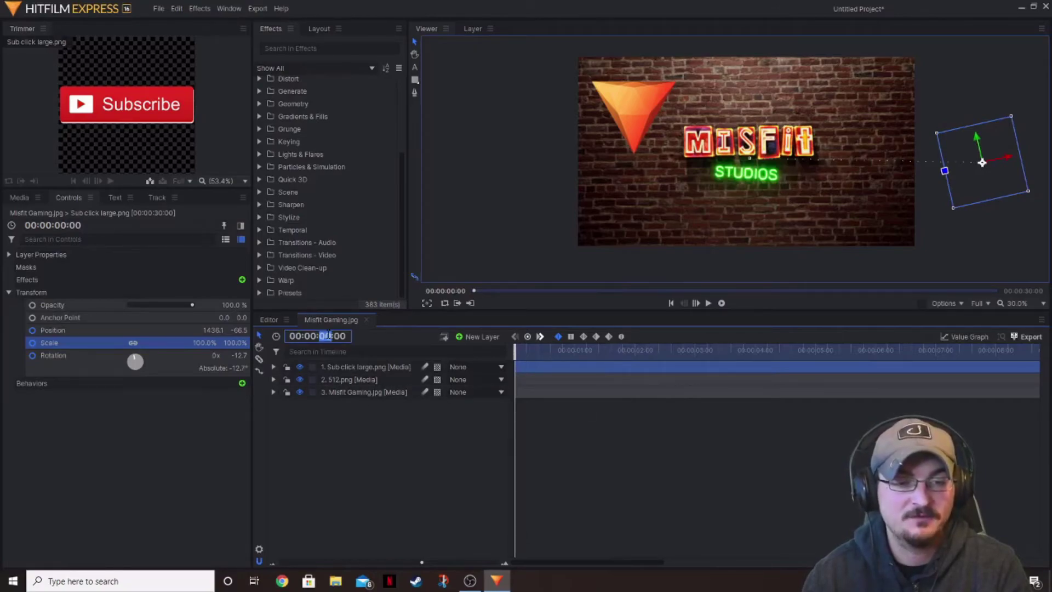
{"action": "type", "text": "1"}
{"action": "key", "text": "Return"}
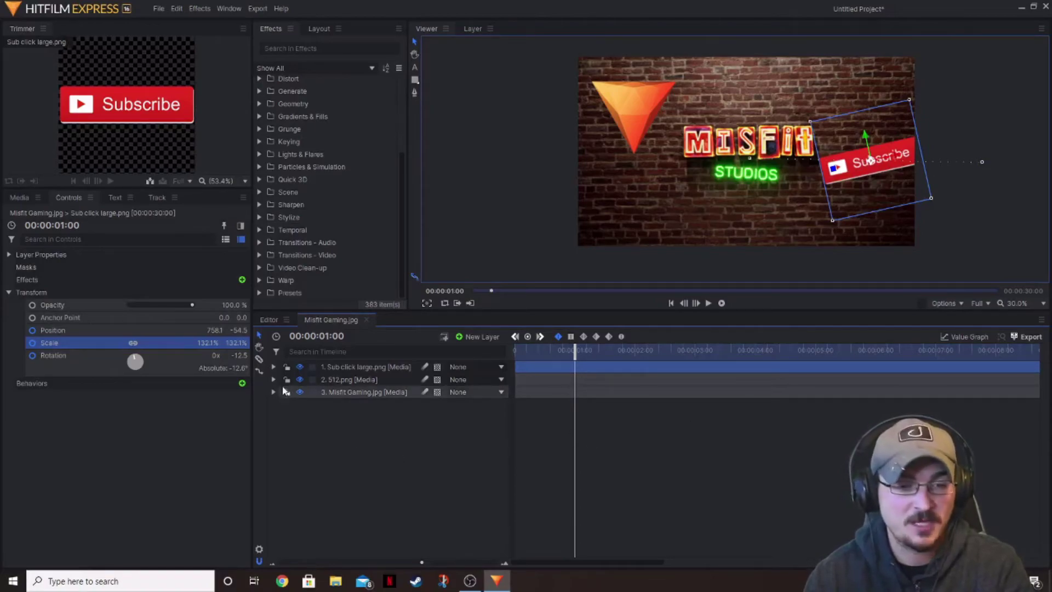
{"action": "left_click", "coordinate": [273, 367]}
{"action": "left_click", "coordinate": [285, 404]}
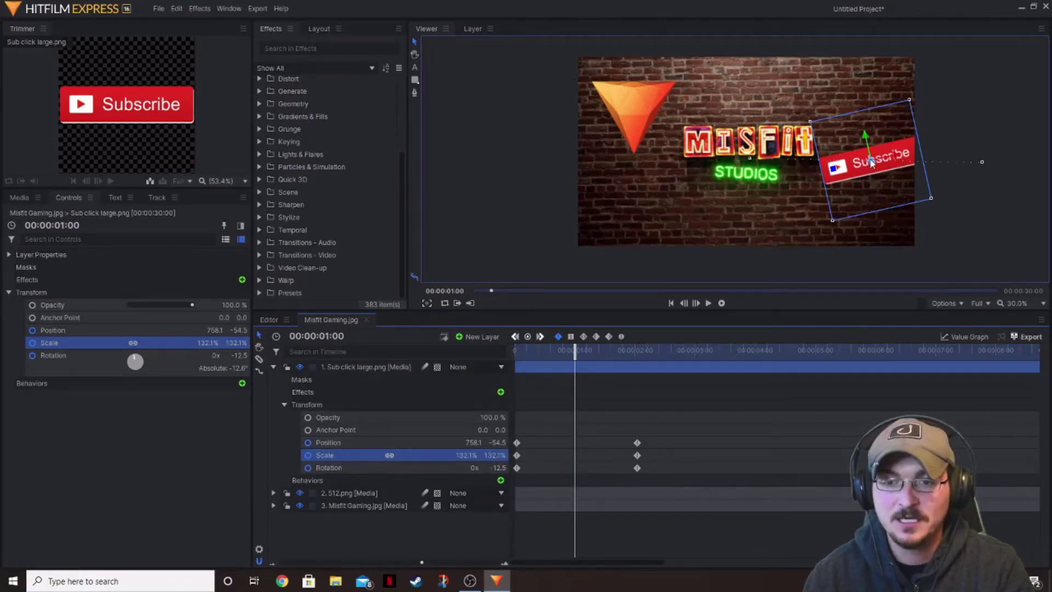
{"action": "left_click_drag", "start_coordinate": [649, 473], "coordinate": [575, 442]}
{"action": "left_click", "coordinate": [599, 509]}
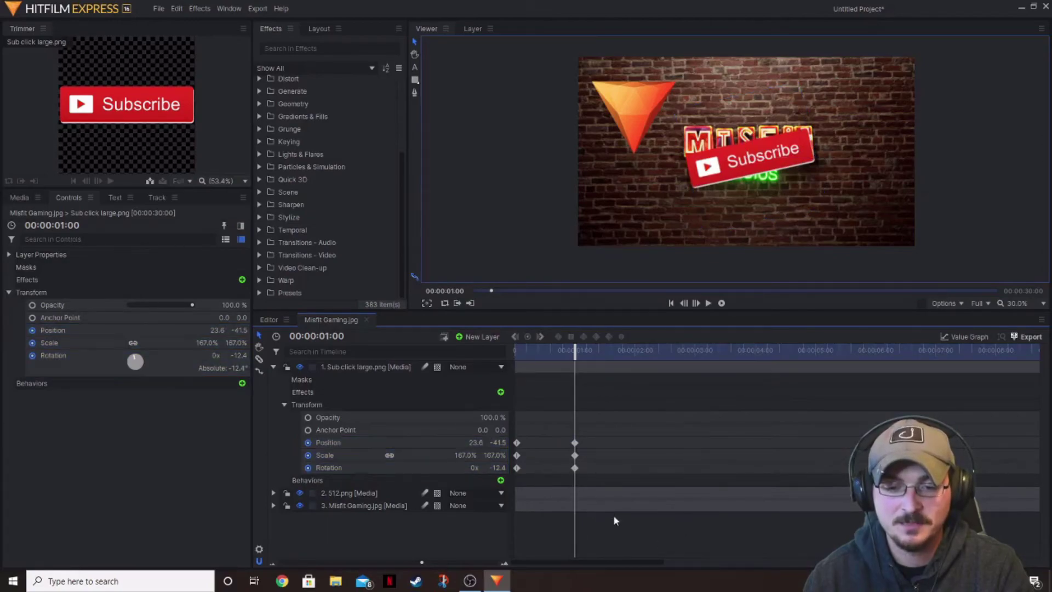
Play the shortened Subscribe entrance from the first frame and stop playback
{"action": "left_click_drag", "start_coordinate": [574, 356], "coordinate": [515, 350]}
{"action": "left_click", "coordinate": [708, 303]}
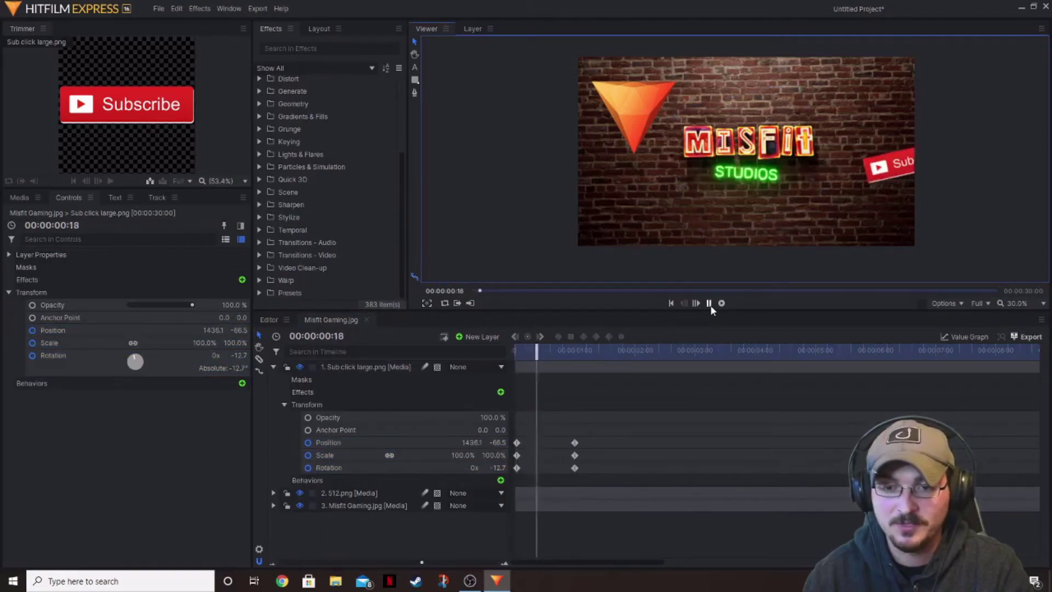
{"action": "left_click", "coordinate": [709, 303]}
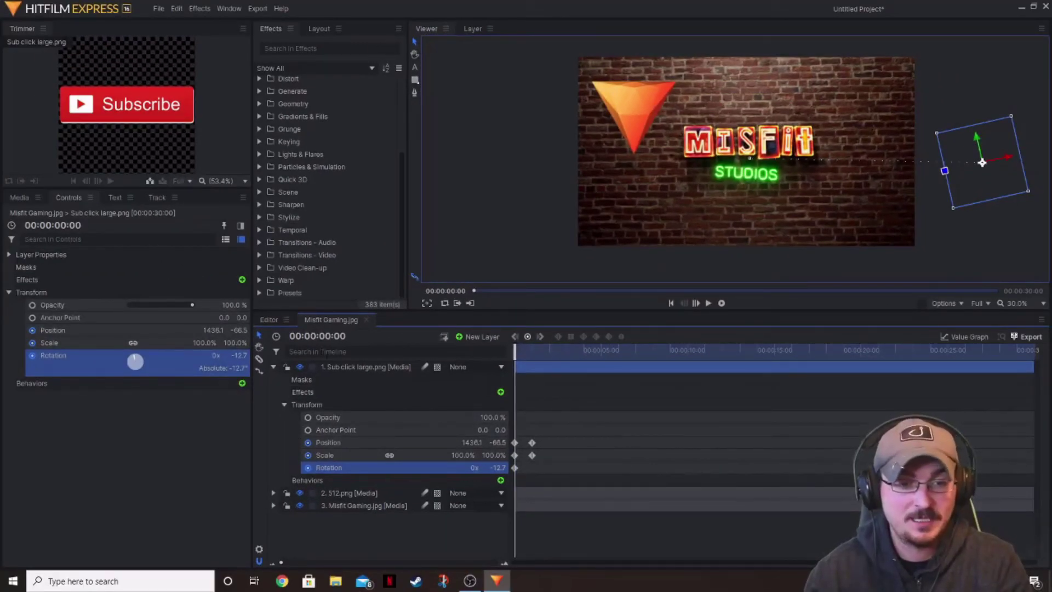
At 00:00:01:00, set the Subscribe graphic's rotation to 50 full revolutions
{"action": "left_click", "coordinate": [317, 336]}
{"action": "type", "text": "100"}
{"action": "key", "text": "Return"}
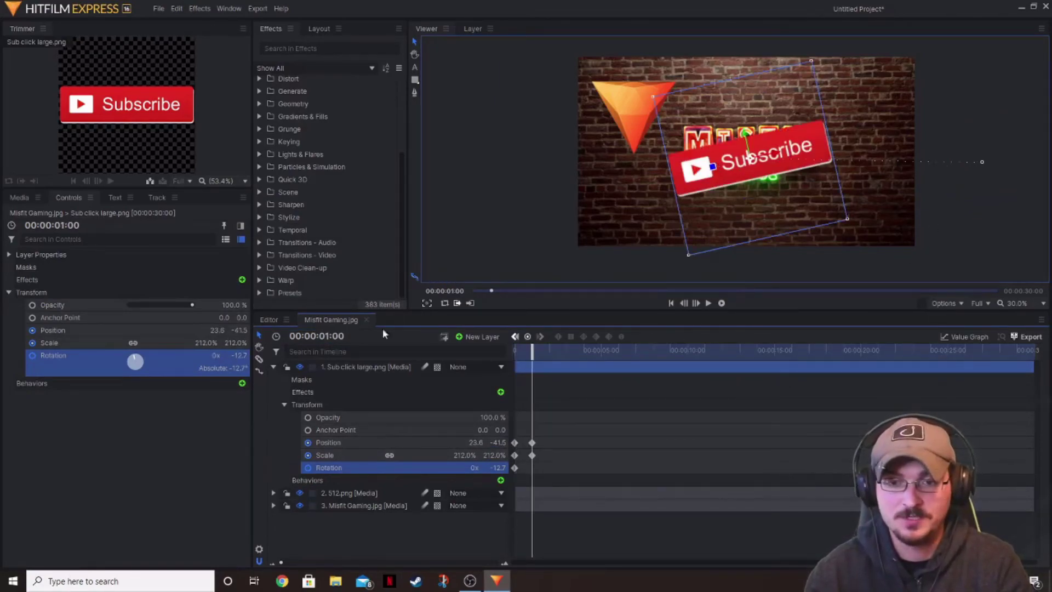
{"action": "left_click", "coordinate": [216, 357]}
{"action": "type", "text": "50"}
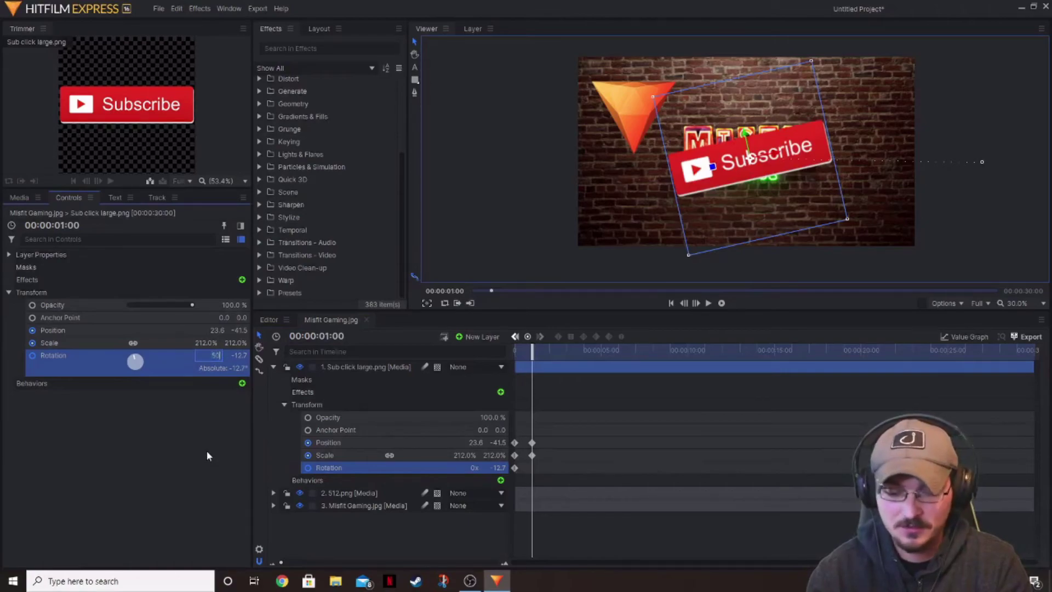
{"action": "key", "text": "Return"}
Play the spinning Subscribe animation from the first frame, then pause it
{"action": "left_click_drag", "start_coordinate": [537, 357], "coordinate": [515, 358]}
{"action": "left_click", "coordinate": [708, 303]}
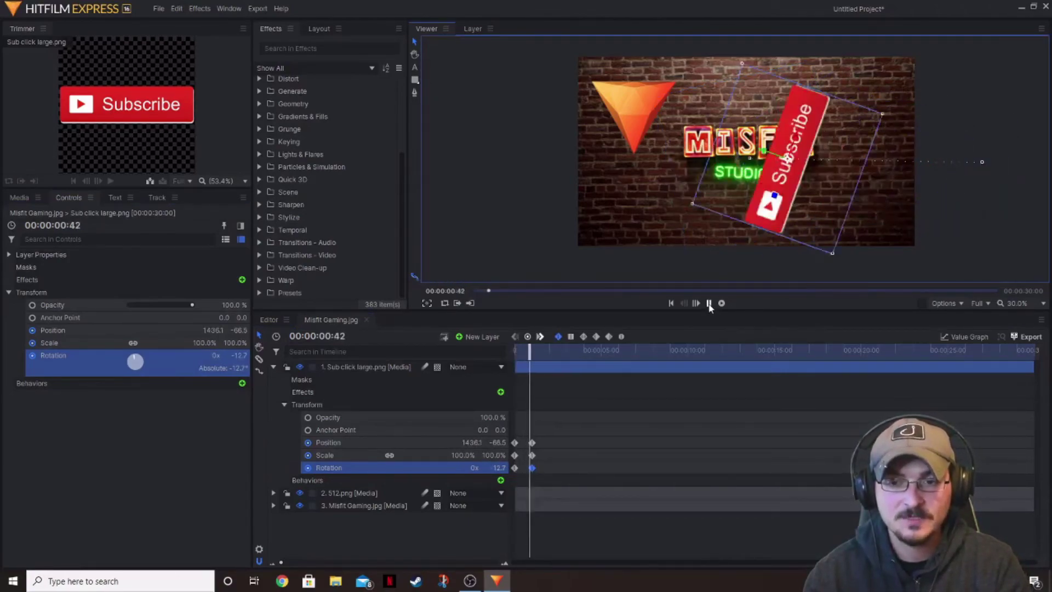
{"action": "left_click", "coordinate": [709, 303]}
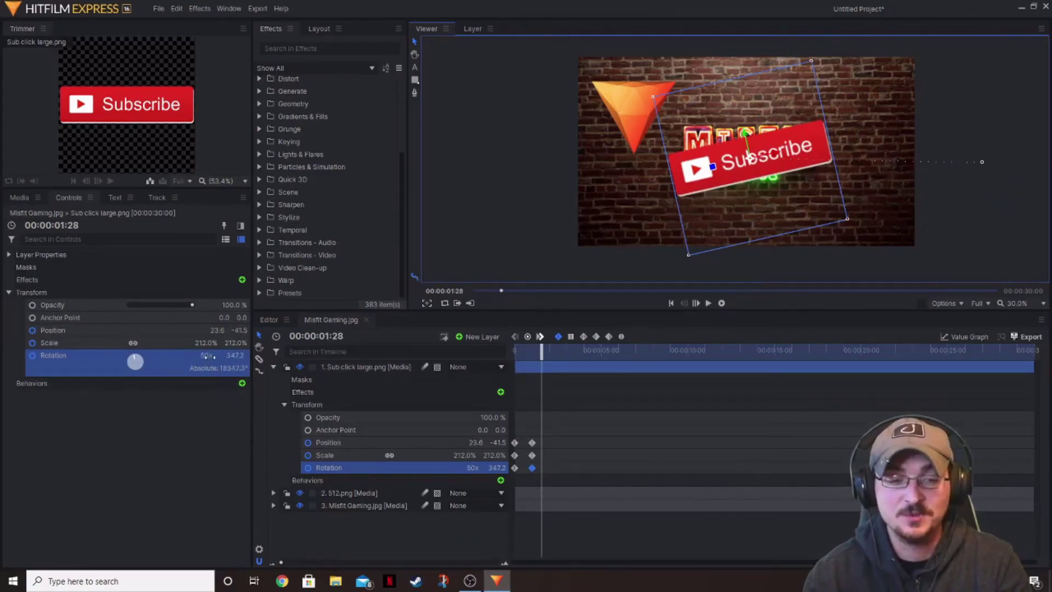
Set the current time to 00:00:01:00, on the Subscribe layer's ending keyframes
{"action": "left_click_drag", "start_coordinate": [539, 354], "coordinate": [515, 354]}
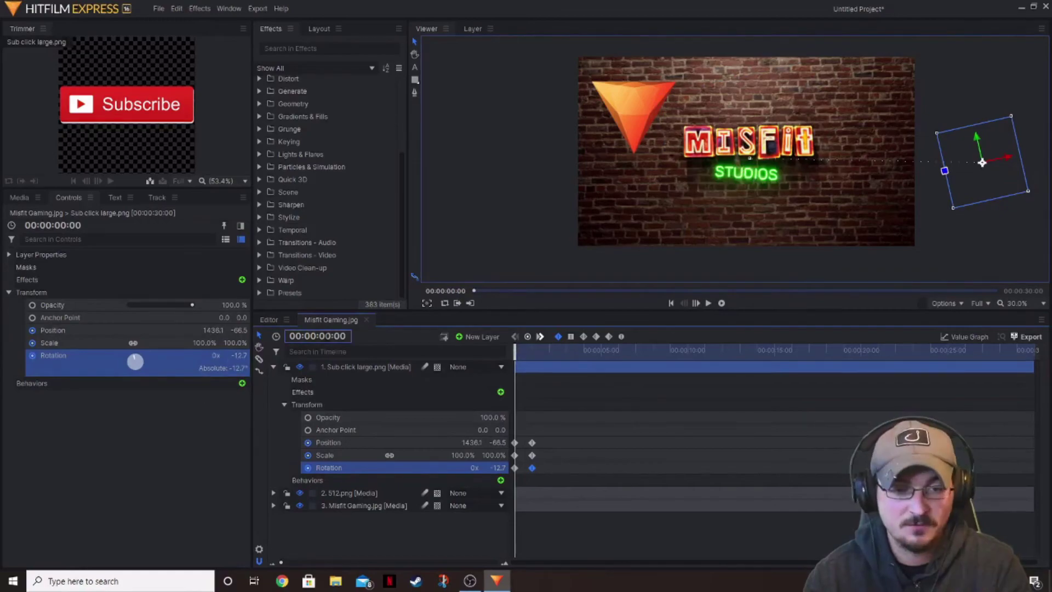
{"action": "left_click", "coordinate": [317, 336]}
{"action": "type", "text": "100"}
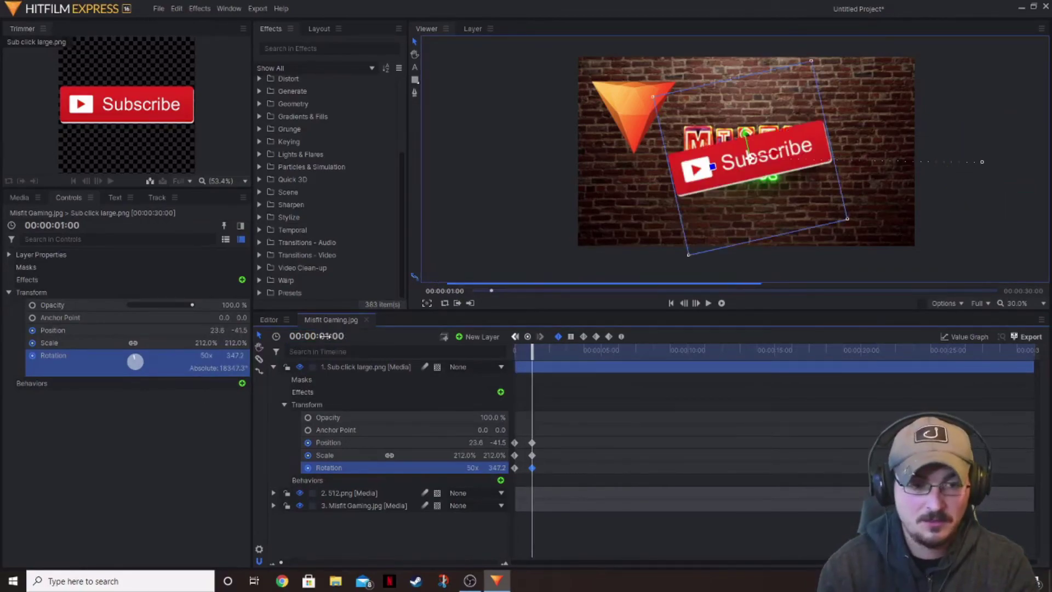